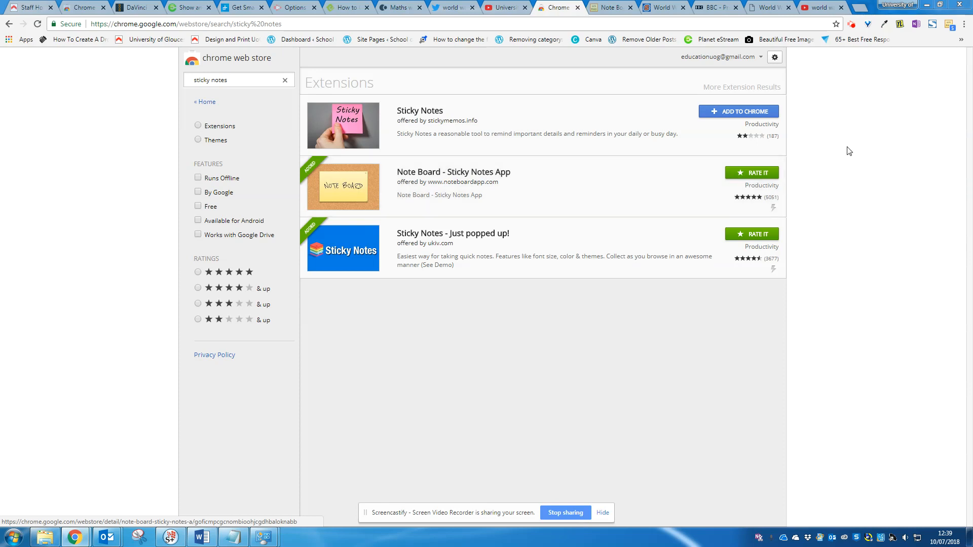
- Open the quick sticky note extension and set its popup window size to Wide
{"action": "left_click", "coordinate": [900, 24]}
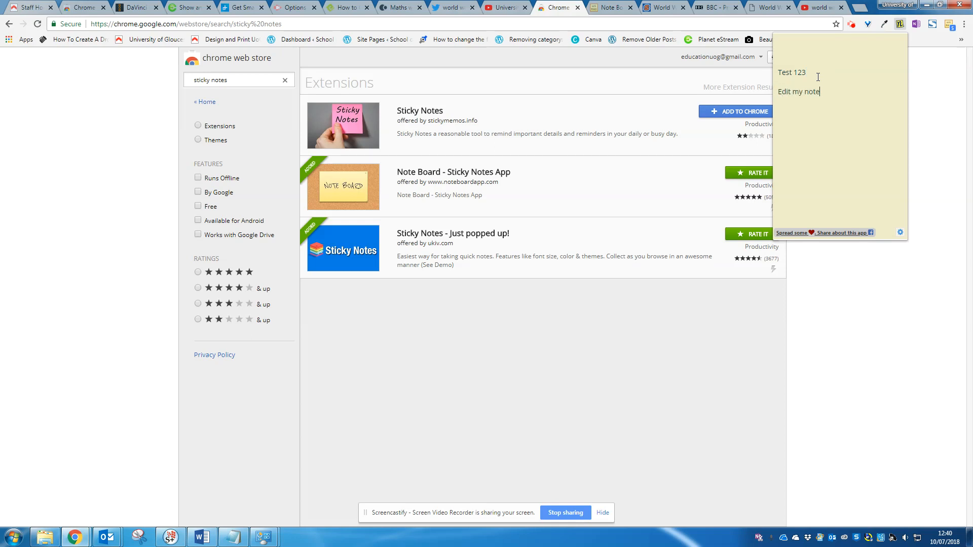
{"action": "left_click", "coordinate": [901, 234]}
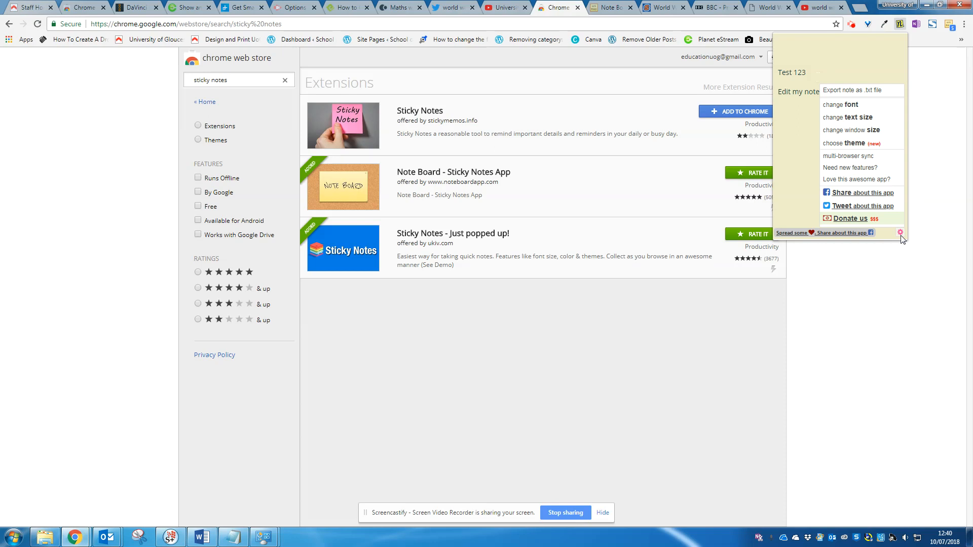
{"action": "left_click", "coordinate": [875, 130]}
{"action": "left_click", "coordinate": [805, 118]}
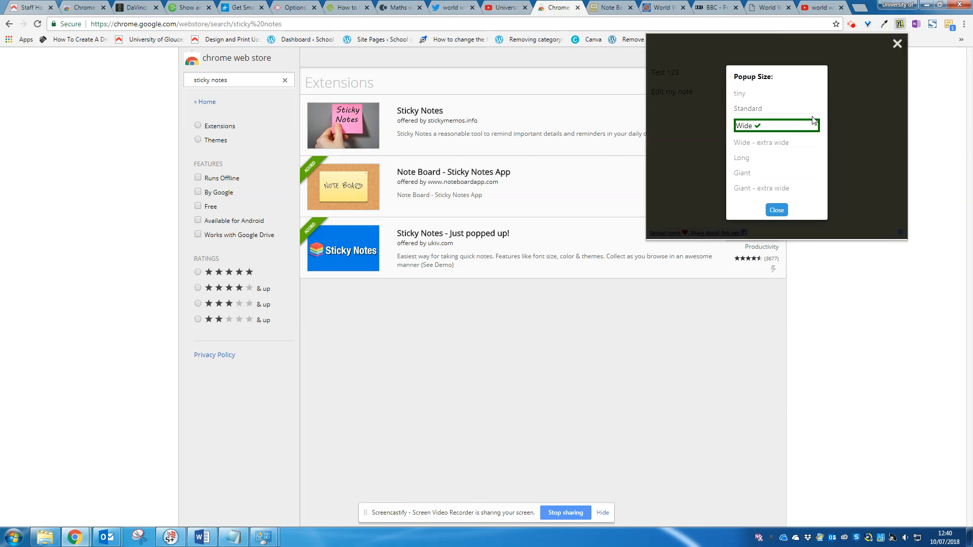
{"action": "left_click", "coordinate": [780, 212]}
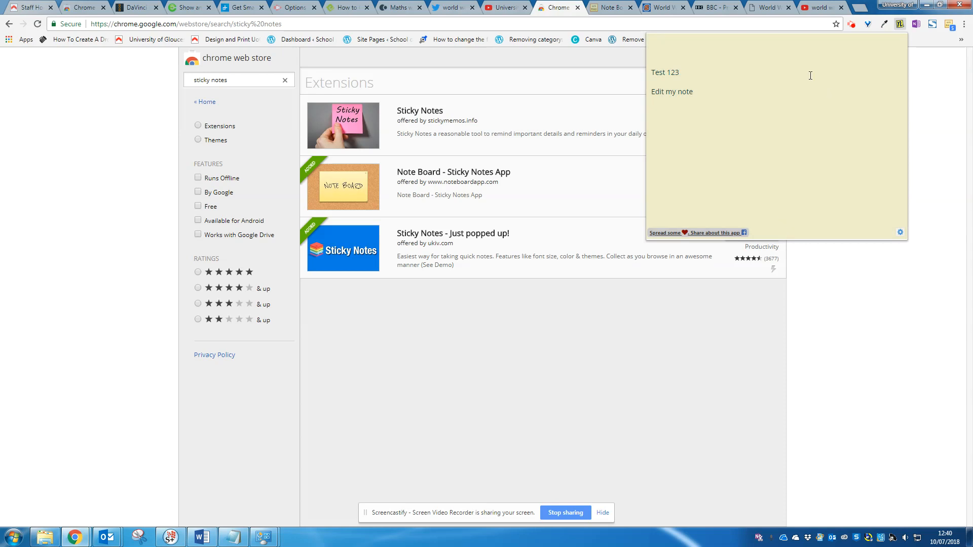
- Export the note with a dated file name as notes_10_7_2018 (1).txt in the IT folder and check the file in Notepad
{"action": "left_click", "coordinate": [900, 232]}
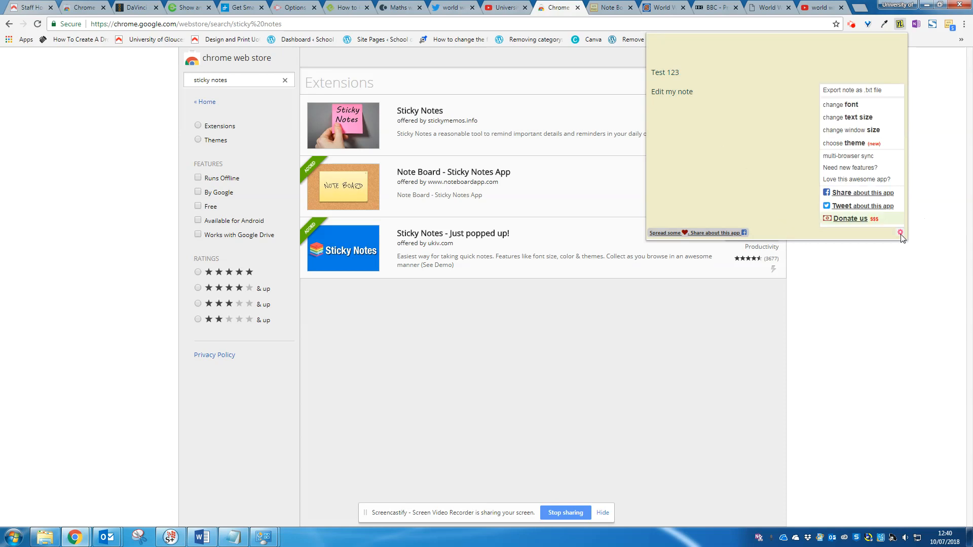
{"action": "left_click", "coordinate": [882, 97]}
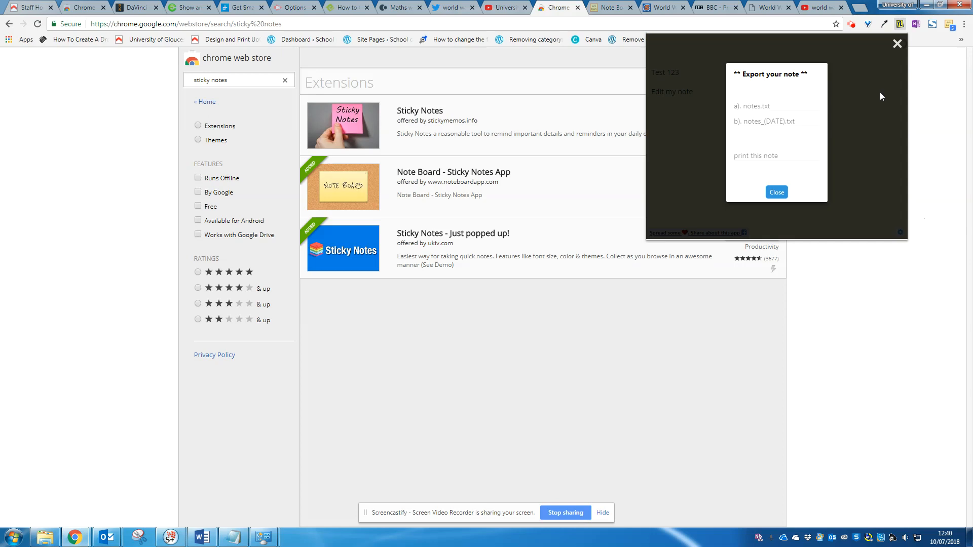
{"action": "left_click", "coordinate": [776, 122]}
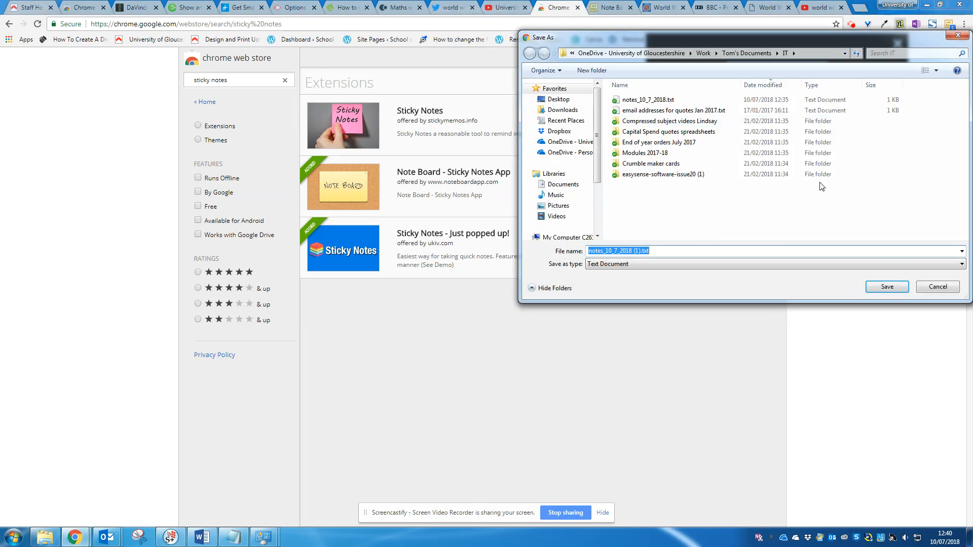
{"action": "left_click", "coordinate": [901, 288]}
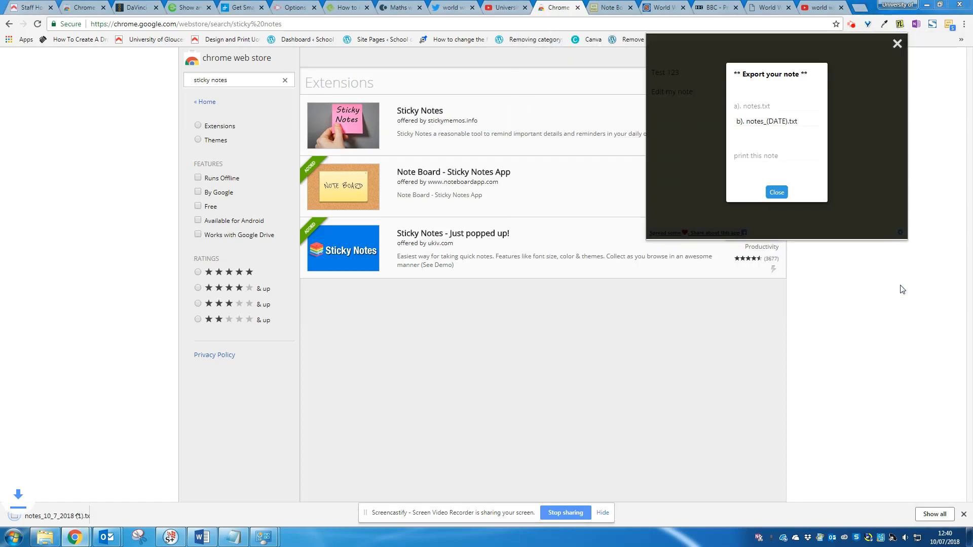
{"action": "left_click", "coordinate": [72, 518]}
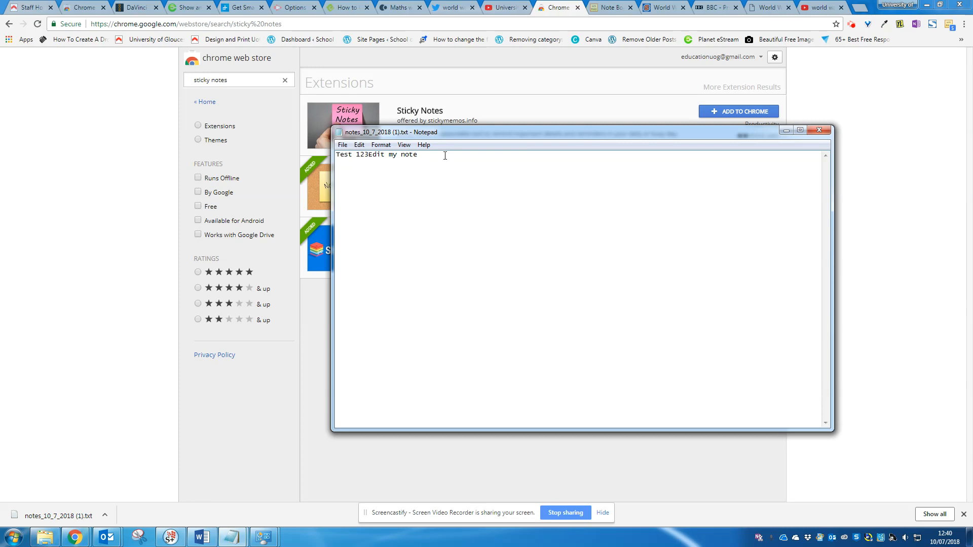
{"action": "left_click", "coordinate": [819, 130]}
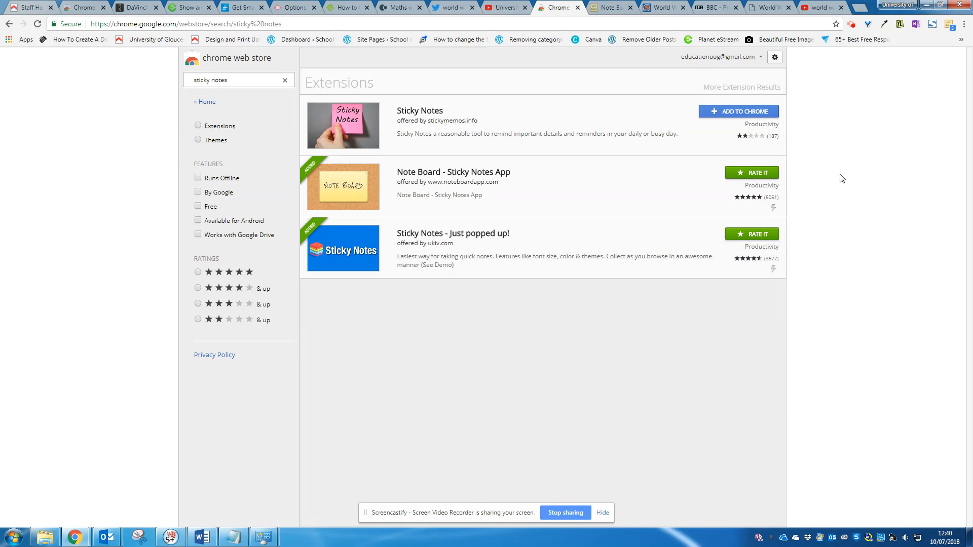
- Switch to the Note Board app, look through its boards and open Board 1
{"action": "left_click", "coordinate": [607, 7]}
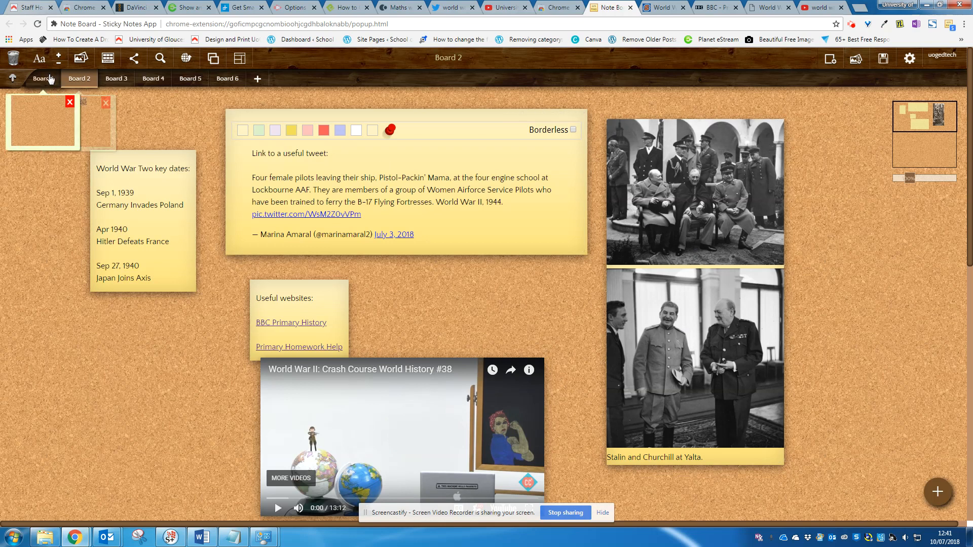
{"action": "left_click", "coordinate": [126, 81]}
{"action": "left_click", "coordinate": [150, 80]}
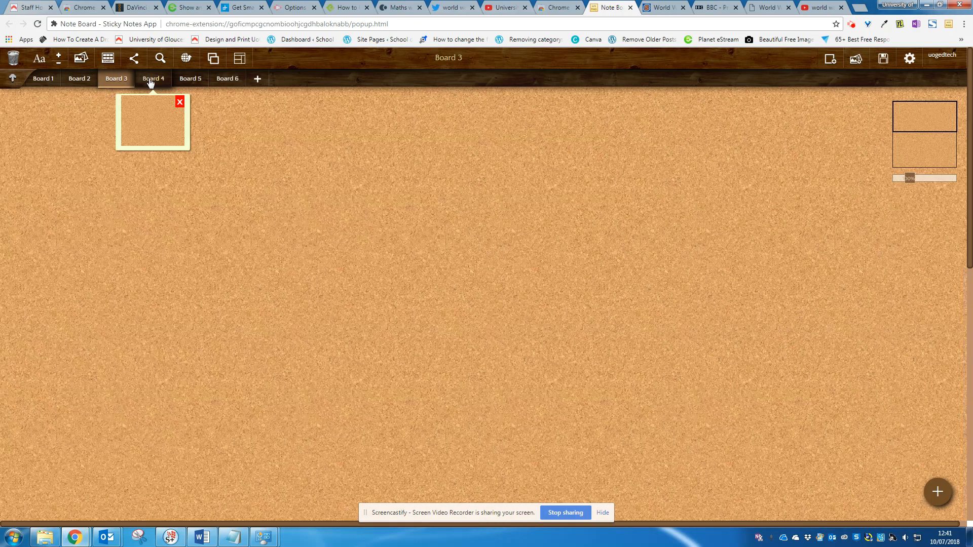
{"action": "left_click", "coordinate": [190, 80]}
{"action": "left_click", "coordinate": [44, 80]}
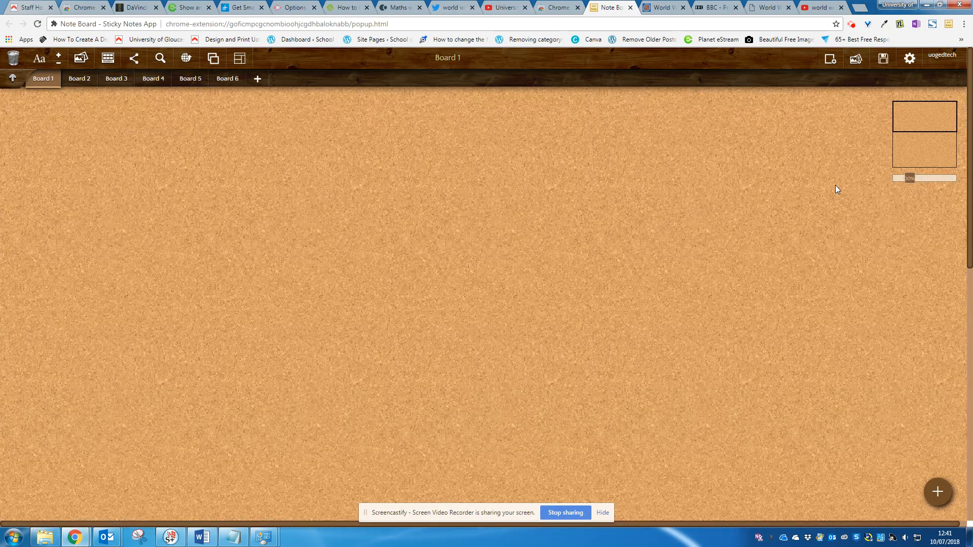
- Add a note to Board 1 reading "Test 1 2 3" in bold italic, with "Hyperlink" on a line below it
{"action": "double_click", "coordinate": [187, 180]}
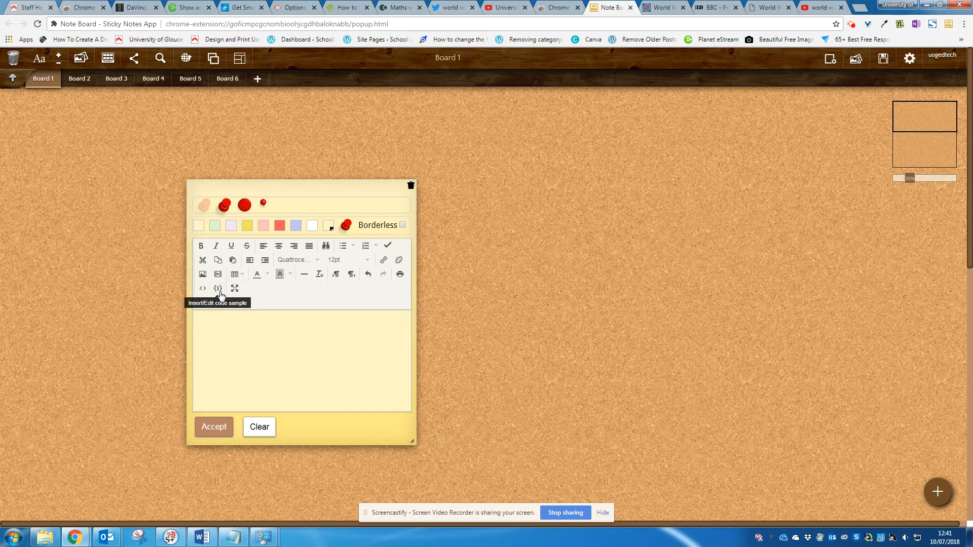
{"action": "left_click", "coordinate": [242, 322]}
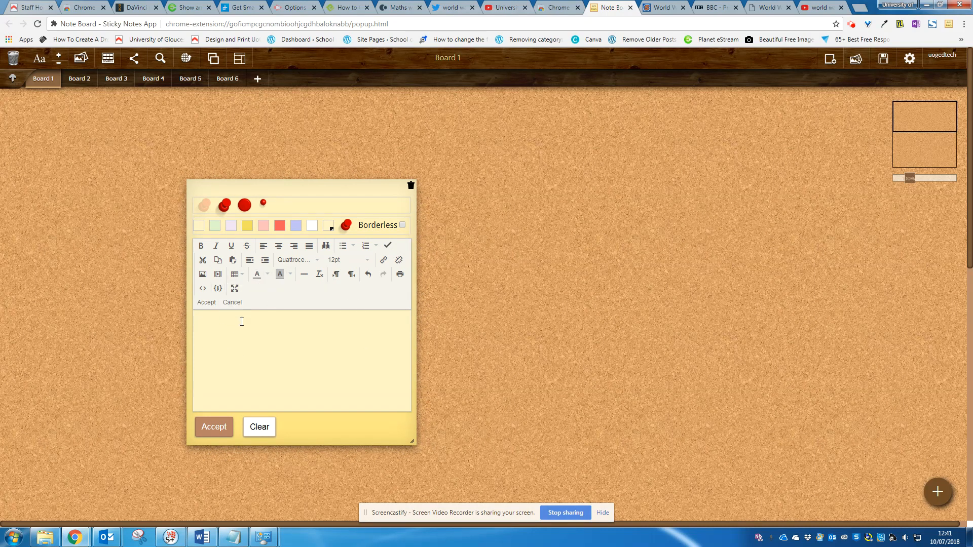
{"action": "type", "text": "Test 1 2 3"}
{"action": "left_click_drag", "start_coordinate": [242, 322], "coordinate": [198, 322]}
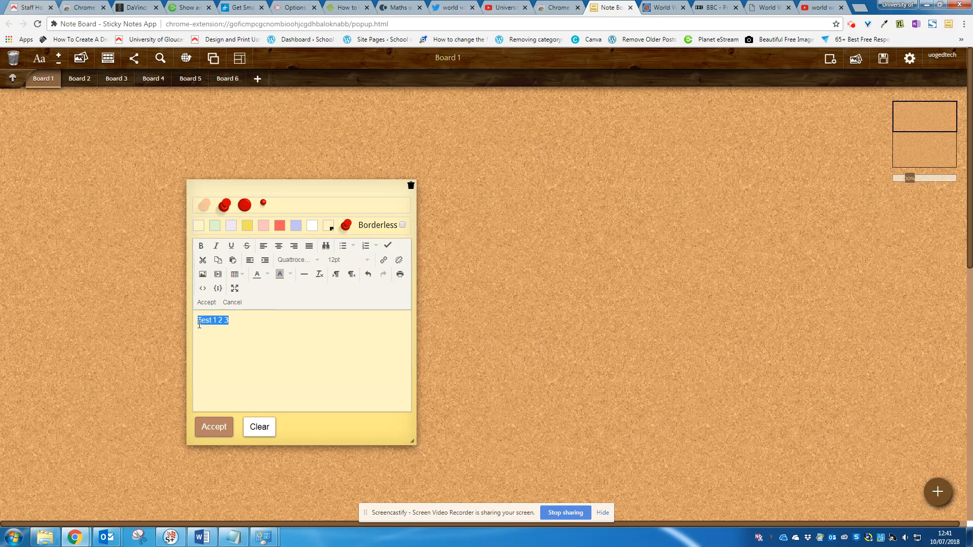
{"action": "left_click", "coordinate": [201, 246]}
{"action": "left_click", "coordinate": [218, 247]}
{"action": "left_click", "coordinate": [216, 320]}
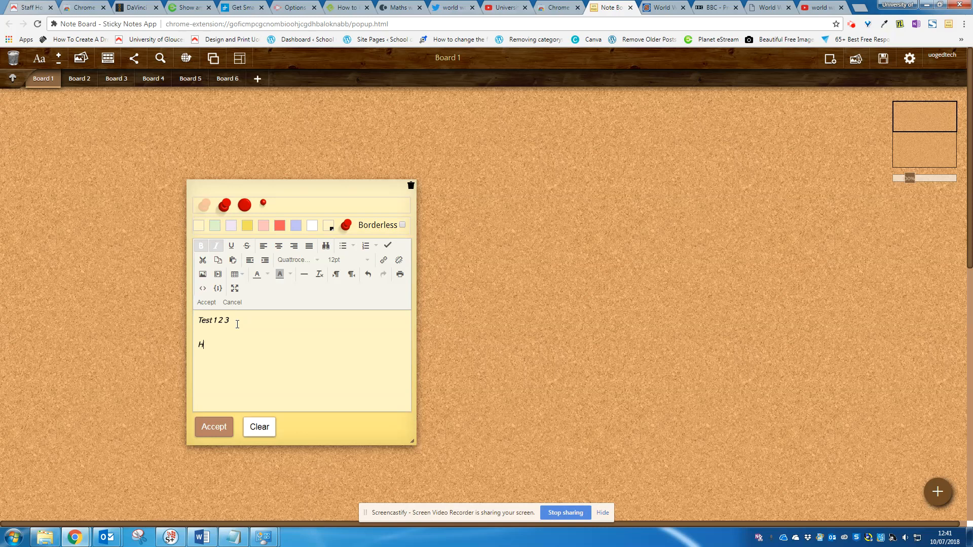
{"action": "type", "text": "yperlink"}
- Open the Anne Frank page on the Primary Homework Help World War Two site and copy its web address
{"action": "left_click", "coordinate": [759, 8]}
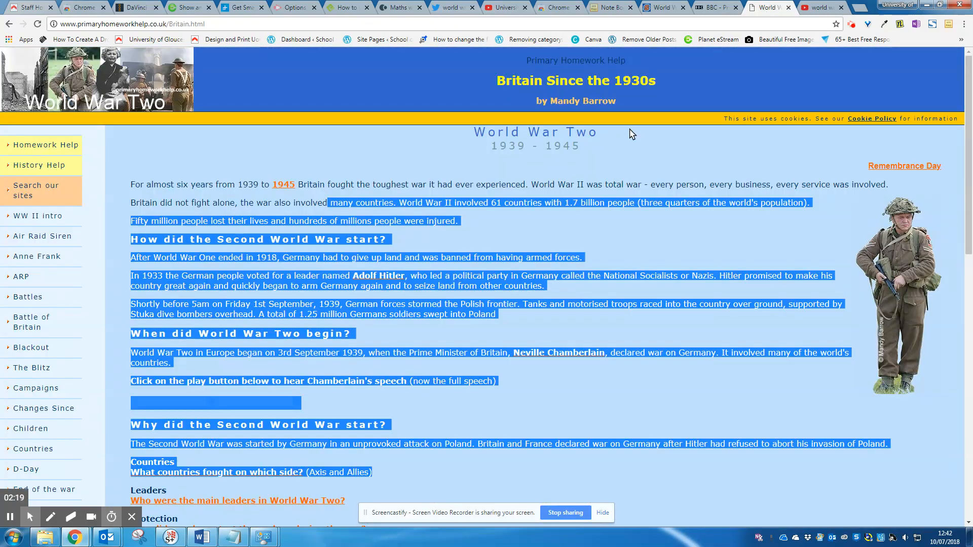
{"action": "left_click", "coordinate": [33, 259]}
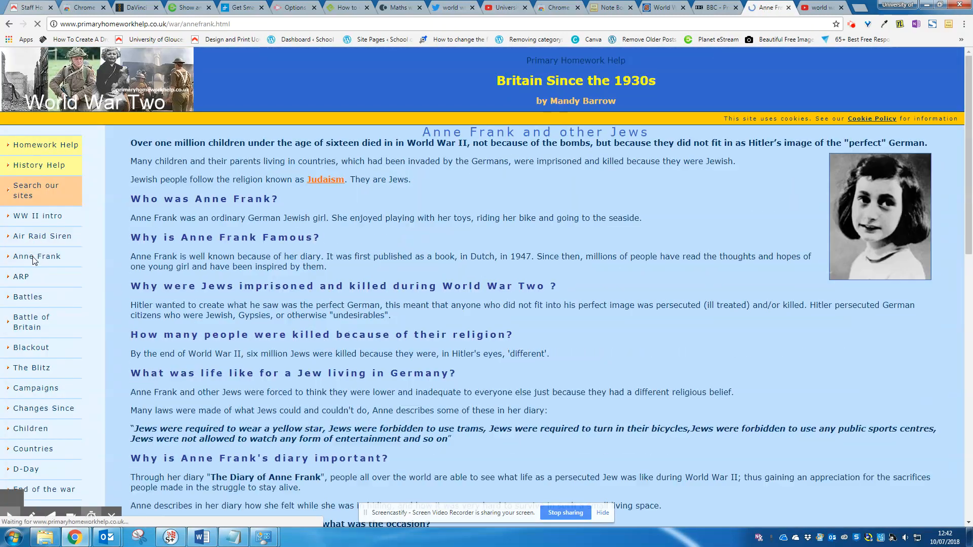
{"action": "left_click", "coordinate": [218, 24]}
{"action": "right_click", "coordinate": [218, 26]}
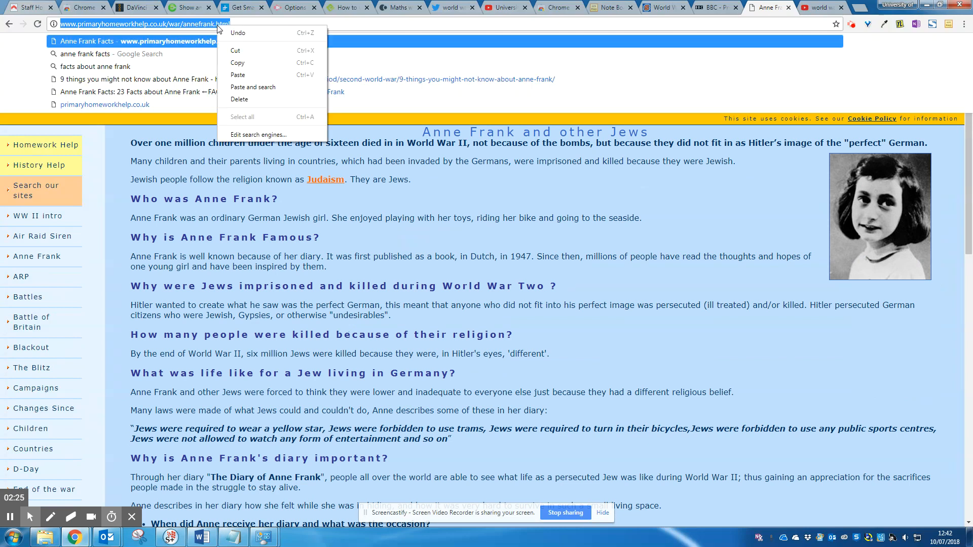
{"action": "left_click", "coordinate": [247, 61]}
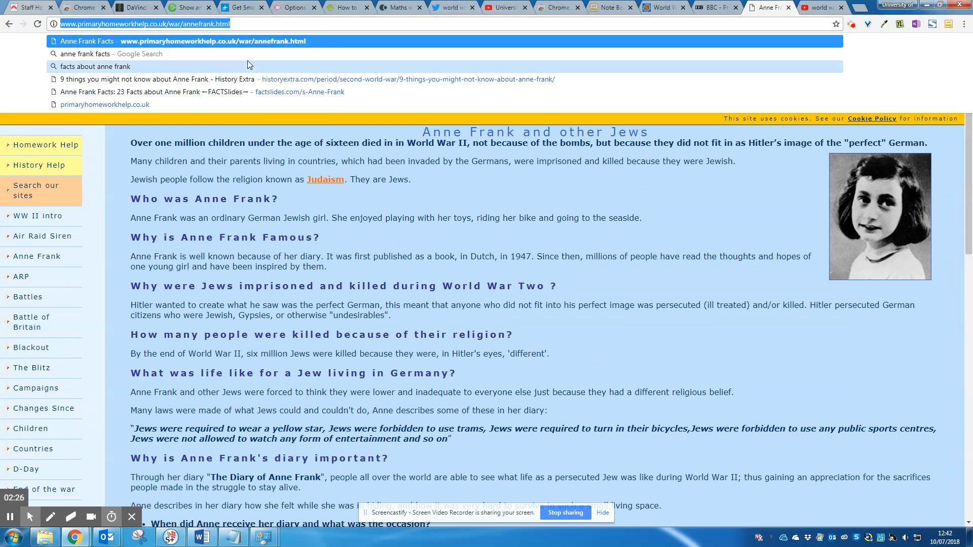
- Return to the note on Board 1 and replace the word "Hyperlink" with "Anne Frank"
{"action": "left_click", "coordinate": [616, 7]}
{"action": "left_click_drag", "start_coordinate": [238, 345], "coordinate": [196, 345]}
{"action": "key", "text": "BackSpace"}
{"action": "type", "text": "Anne Frank"}
- Link the note's "Anne Frank" text to the copied web address, accept the note and test the link
{"action": "left_click_drag", "start_coordinate": [238, 345], "coordinate": [190, 349]}
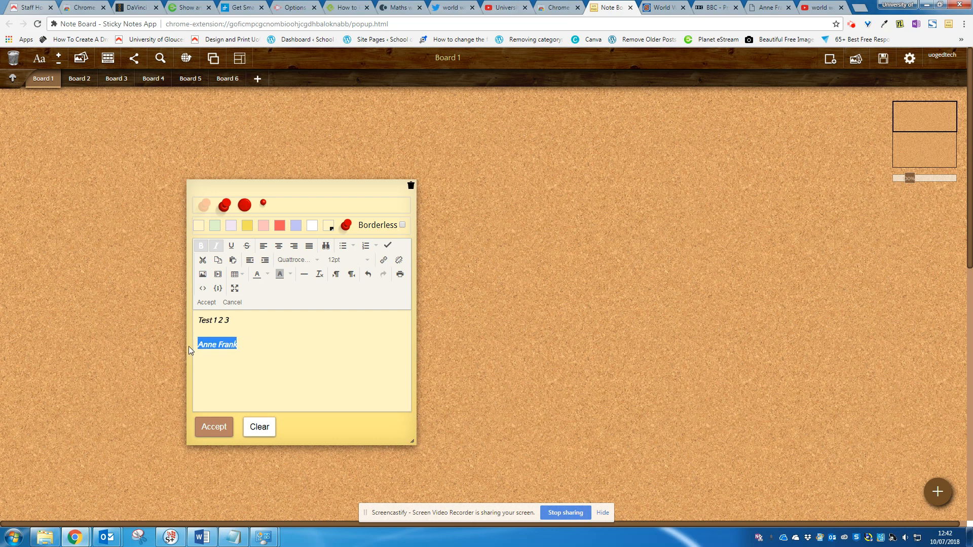
{"action": "left_click", "coordinate": [384, 261]}
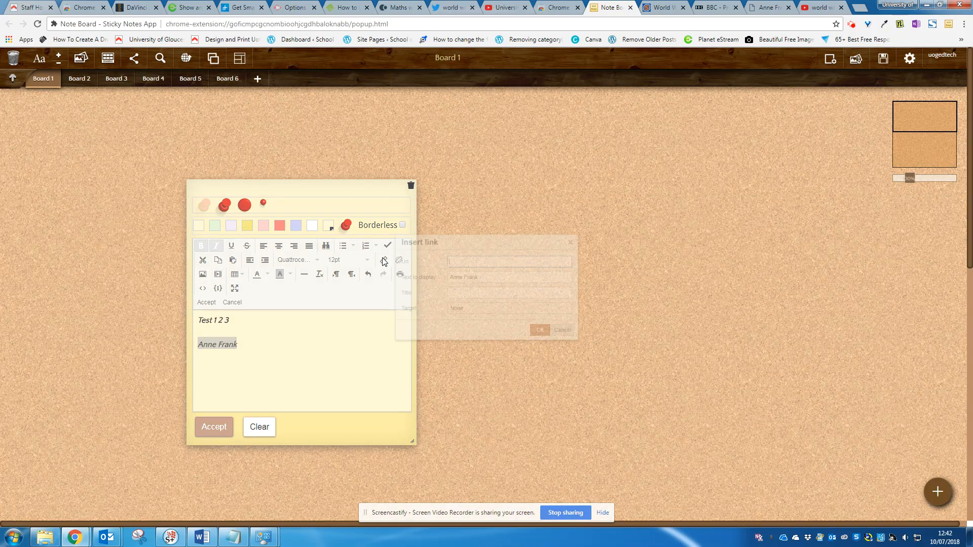
{"action": "key", "text": "ctrl+v"}
{"action": "left_click", "coordinate": [556, 343]}
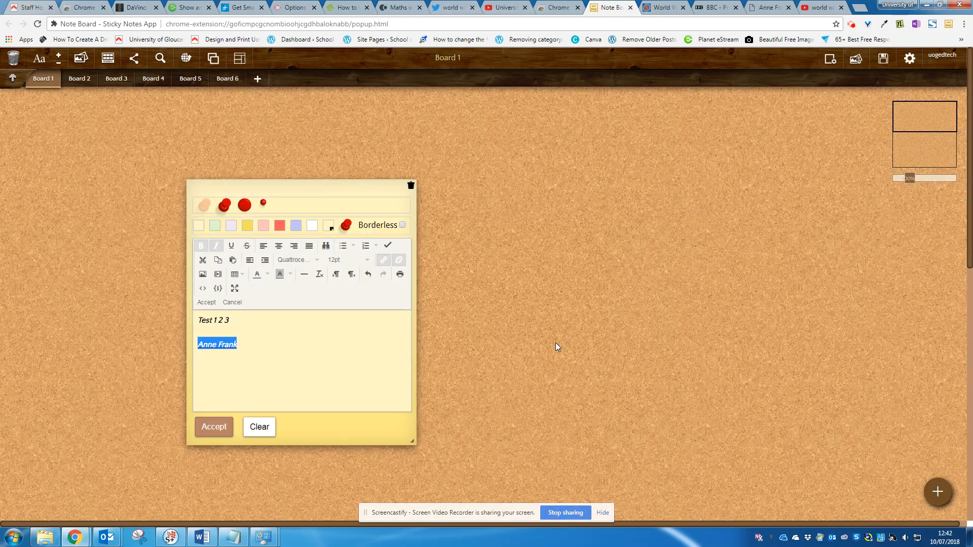
{"action": "left_click", "coordinate": [216, 432]}
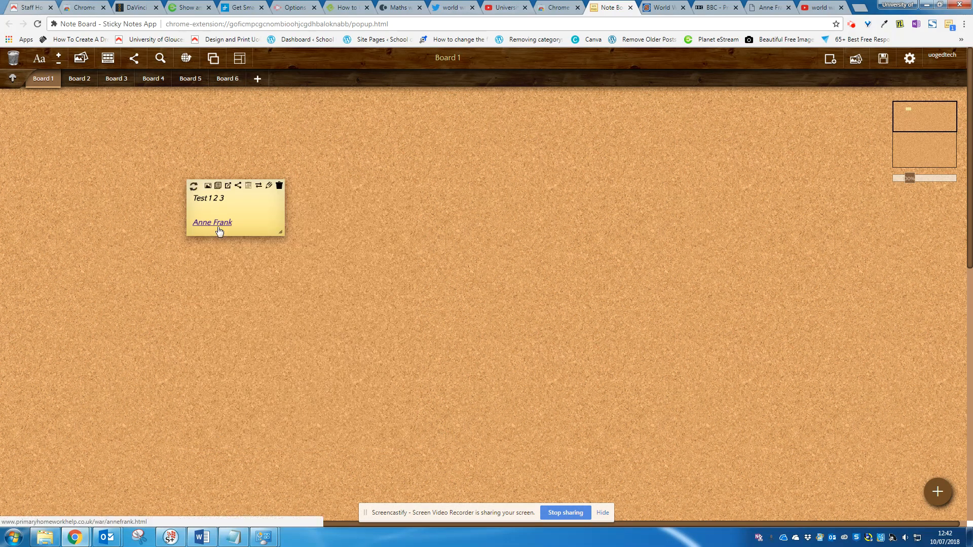
{"action": "left_click", "coordinate": [217, 226]}
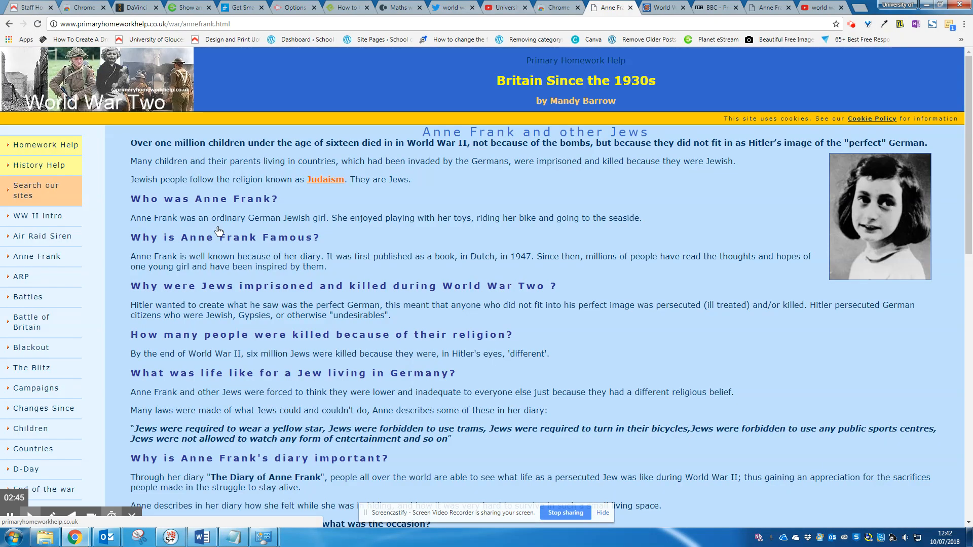
{"action": "left_click", "coordinate": [9, 24]}
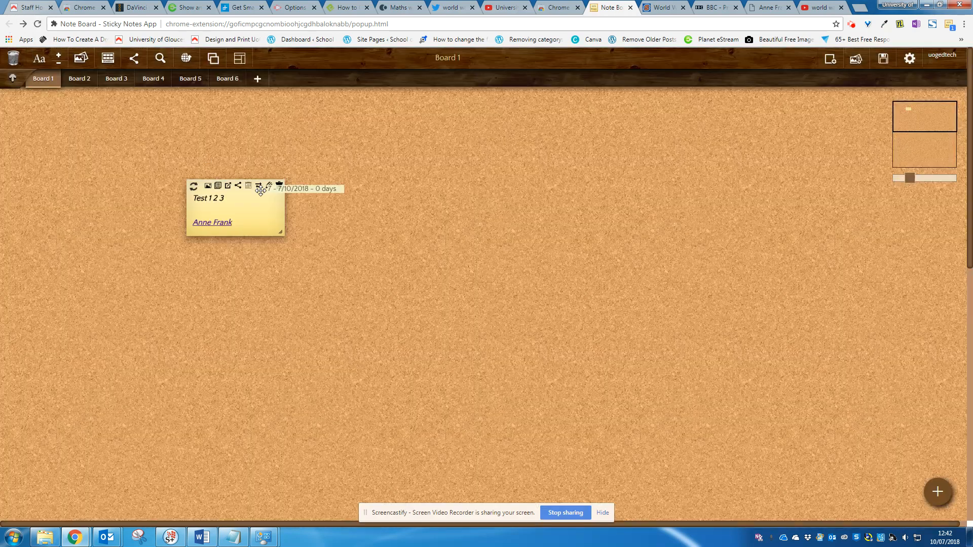
- Start a second note on Board 1, and open and pause the YouTube video "Winston Churchill speech on World War II"
{"action": "double_click", "coordinate": [427, 220]}
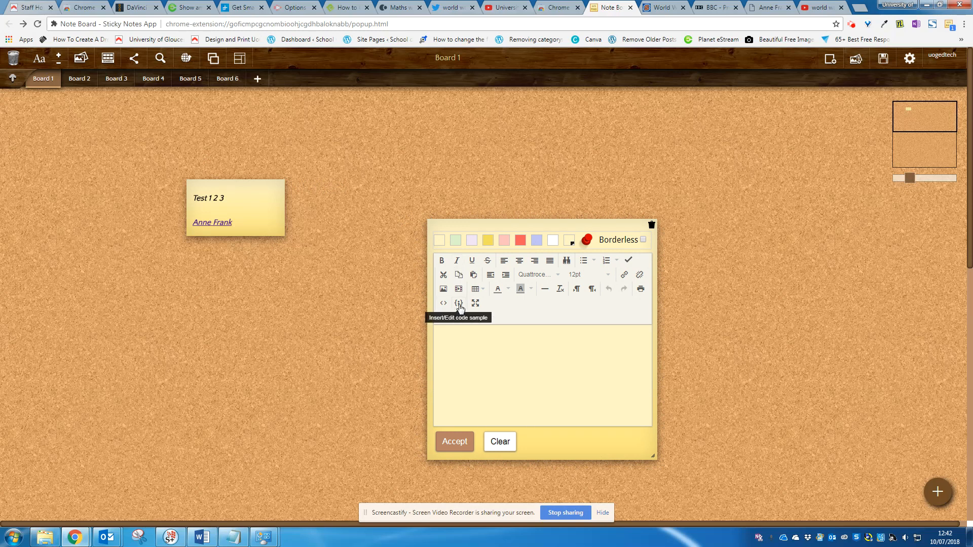
{"action": "left_click", "coordinate": [822, 7]}
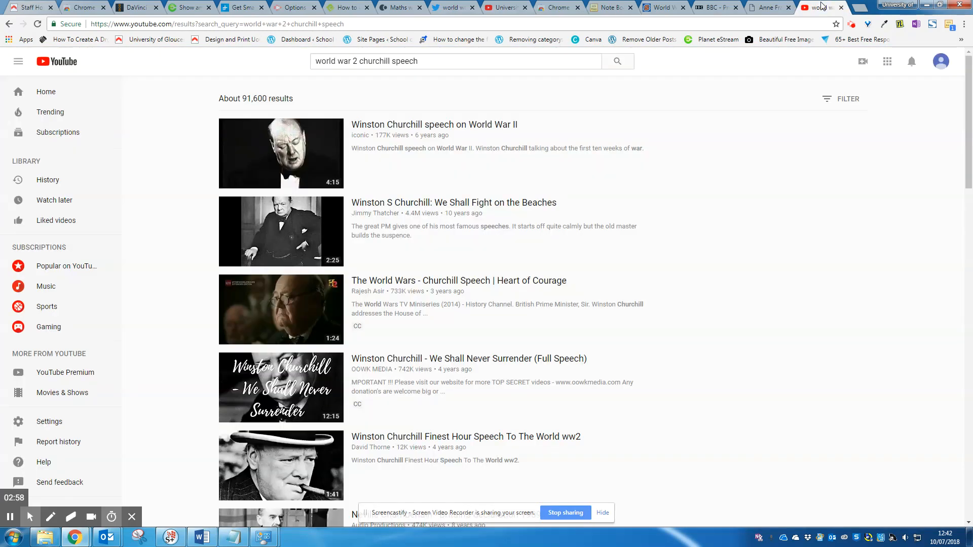
{"action": "left_click", "coordinate": [453, 129]}
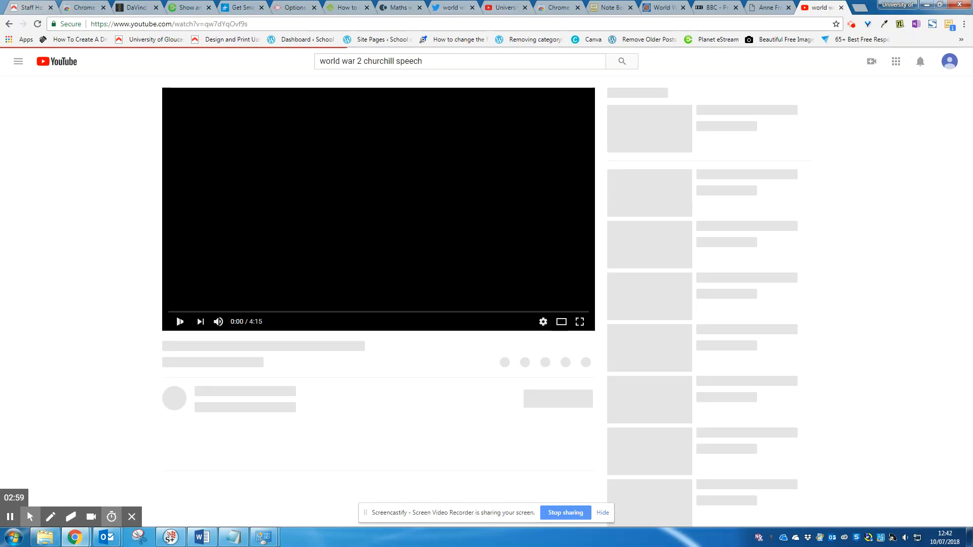
{"action": "left_click", "coordinate": [177, 324]}
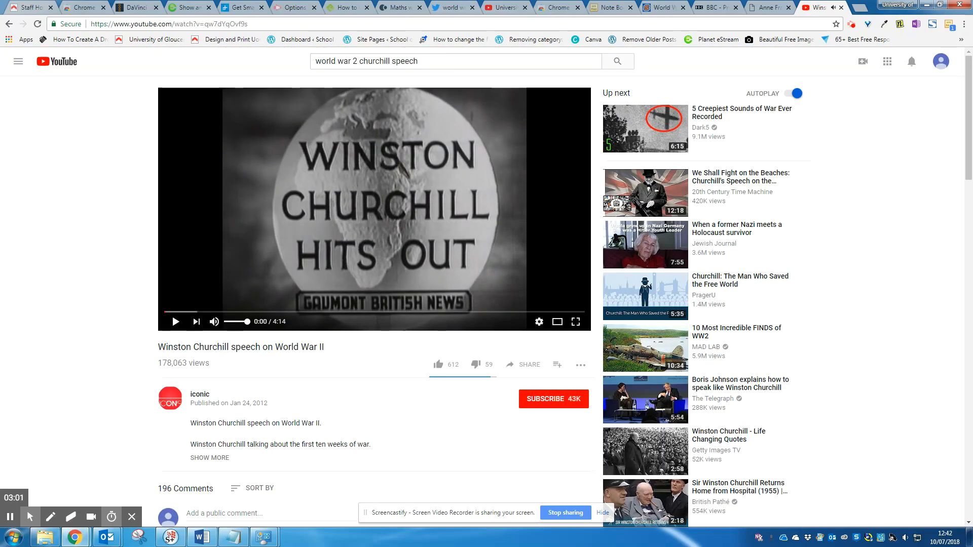
- Copy the full embed code of the Churchill video and return to the blank note on Board 1
{"action": "left_click", "coordinate": [525, 366]}
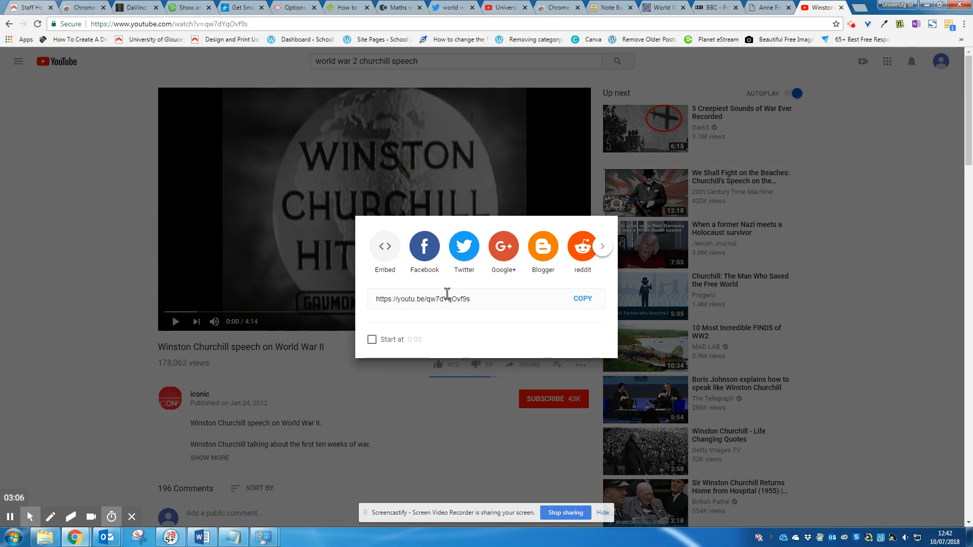
{"action": "left_click", "coordinate": [384, 248]}
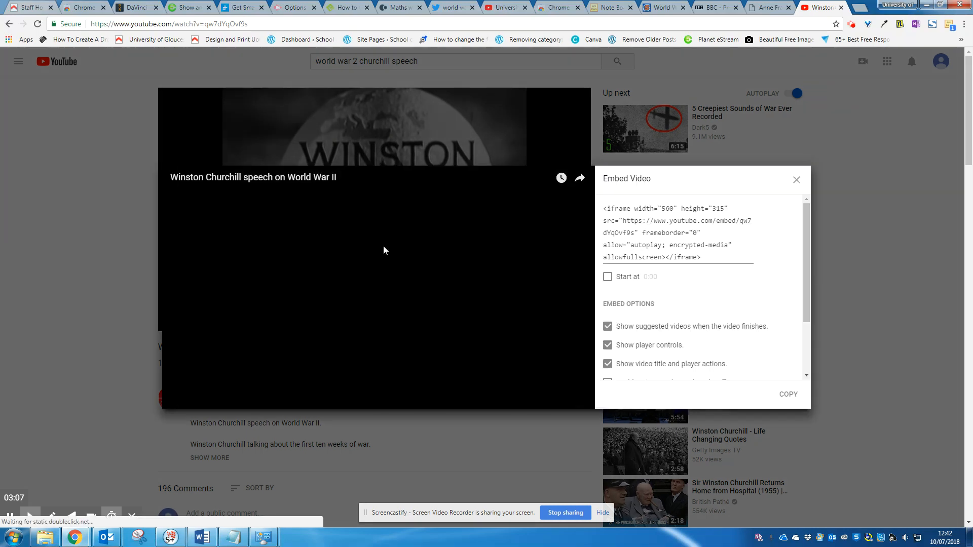
{"action": "left_click", "coordinate": [707, 259]}
{"action": "left_click_drag", "start_coordinate": [707, 259], "coordinate": [601, 206]}
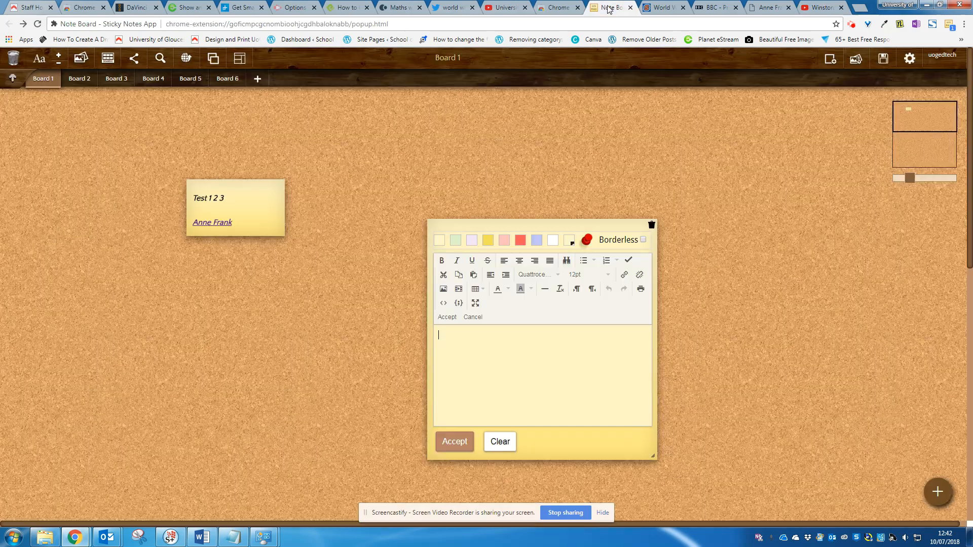
{"action": "left_click", "coordinate": [611, 8]}
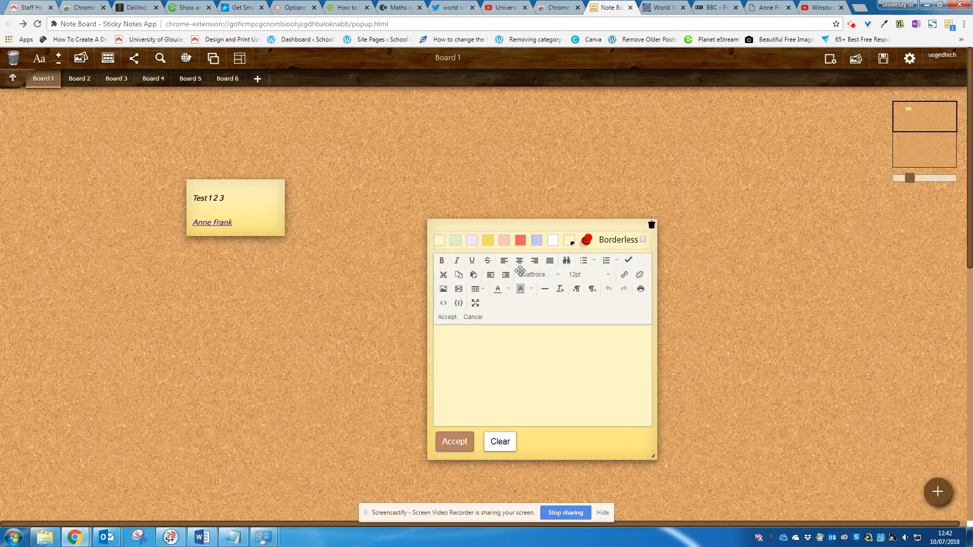
- Embed the Churchill video in the blank note by inserting the copied code as source, accept the note and test its playback
{"action": "left_click", "coordinate": [443, 305]}
{"action": "key", "text": "ctrl+v"}
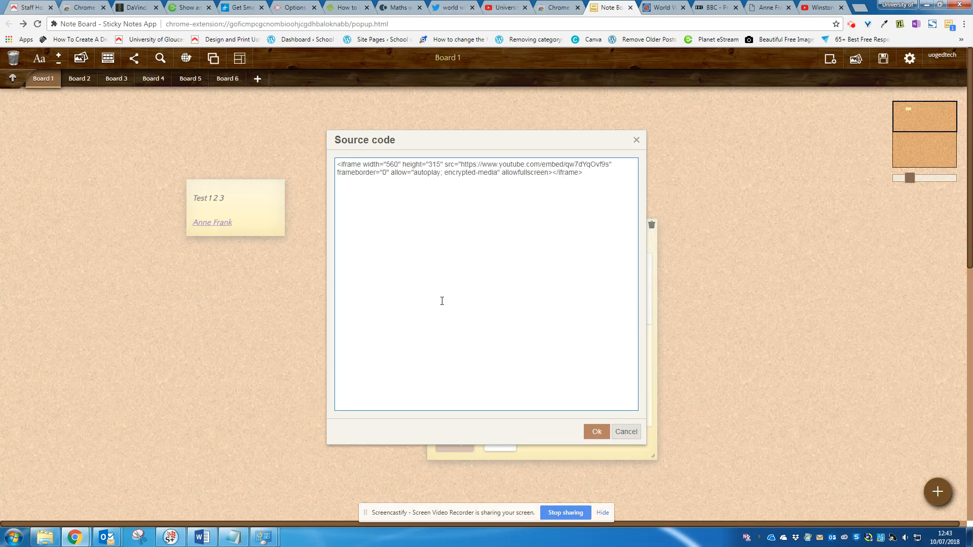
{"action": "left_click", "coordinate": [597, 432]}
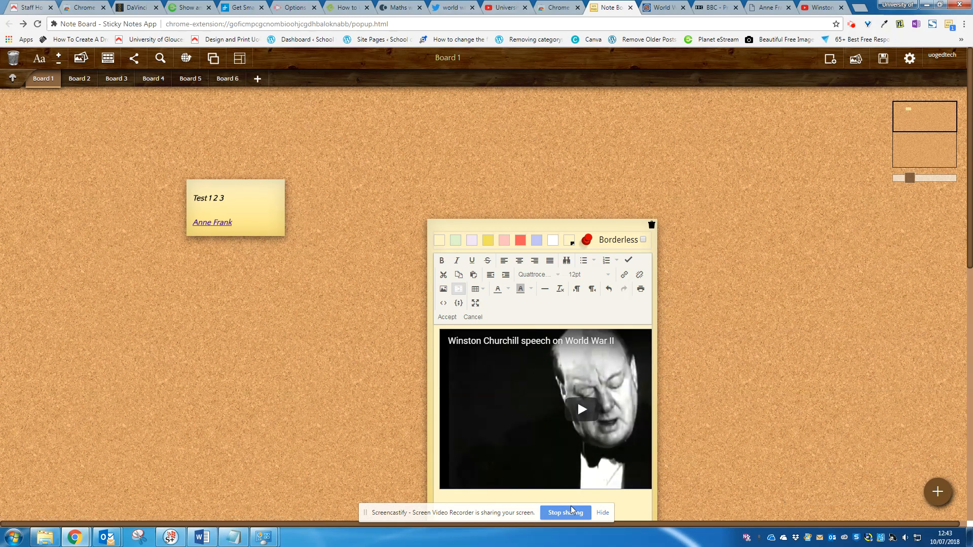
{"action": "left_click_drag", "start_coordinate": [583, 221], "coordinate": [515, 129]}
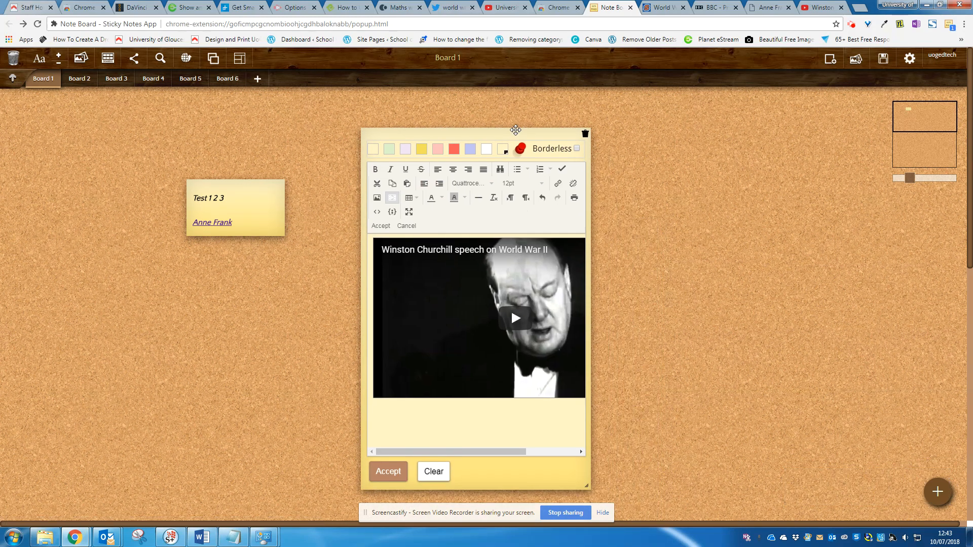
{"action": "left_click", "coordinate": [394, 471]}
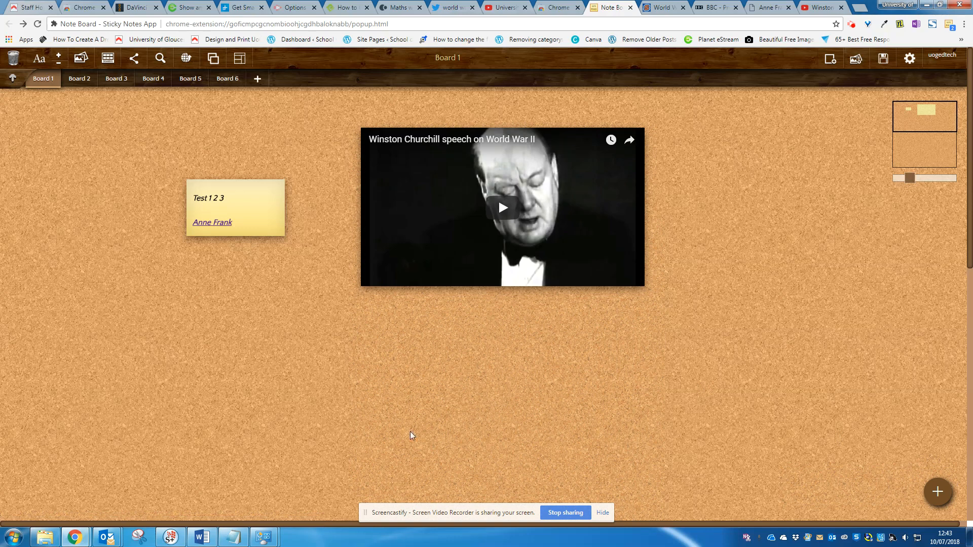
{"action": "left_click", "coordinate": [502, 212]}
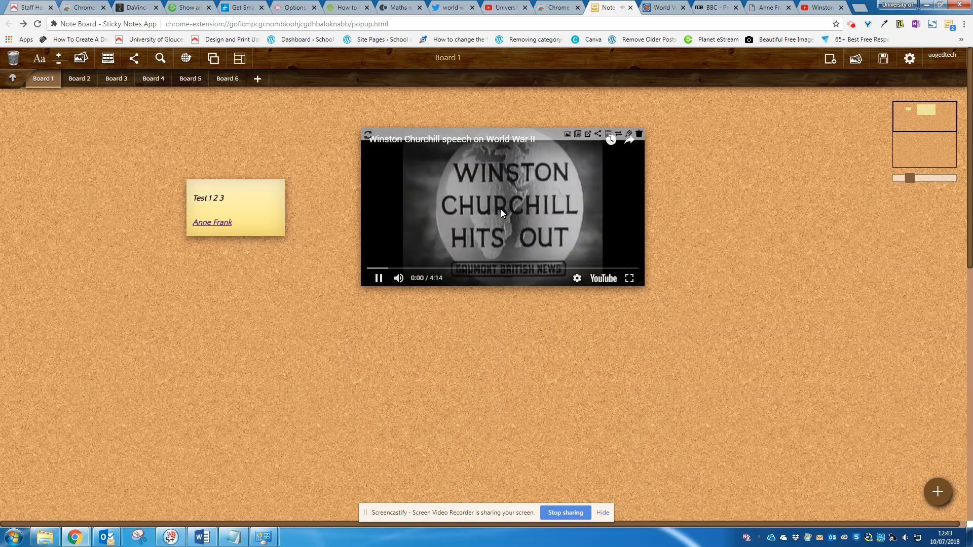
{"action": "left_click", "coordinate": [378, 279]}
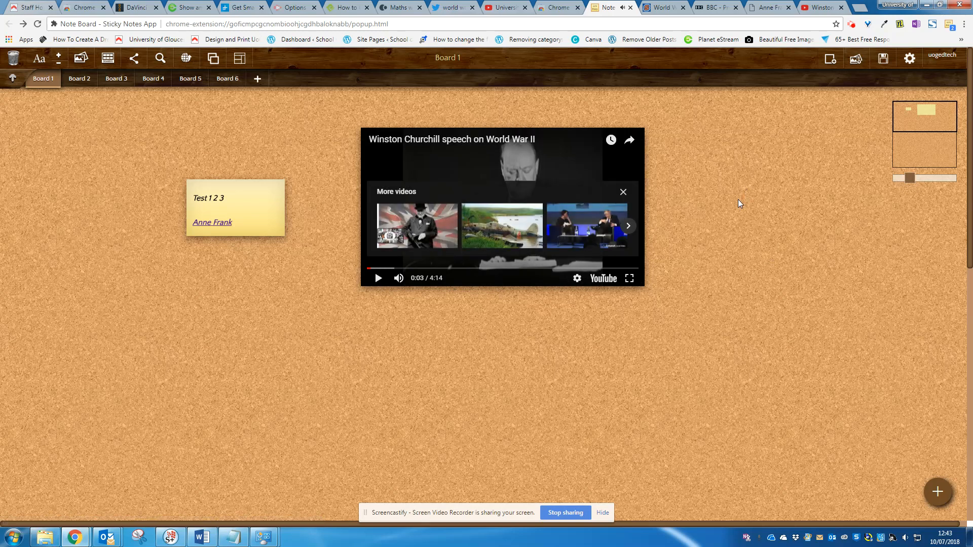
- Add the image file Yalta_Conference_(Churchill,_Roosevelt,_Stalin)_(B&W).jpg to Board 1 as an image note and place it beside the video, opposite the text note
{"action": "left_click", "coordinate": [856, 62]}
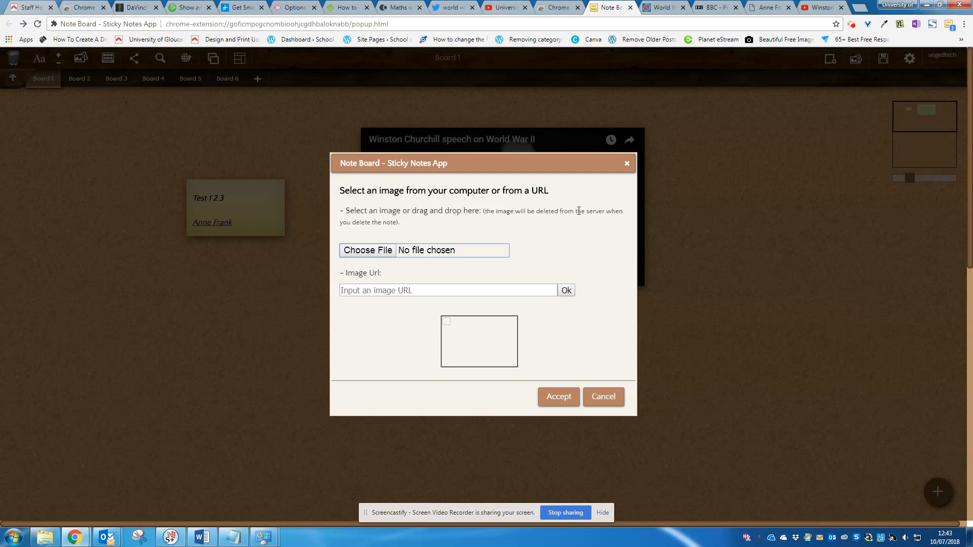
{"action": "left_click", "coordinate": [368, 251]}
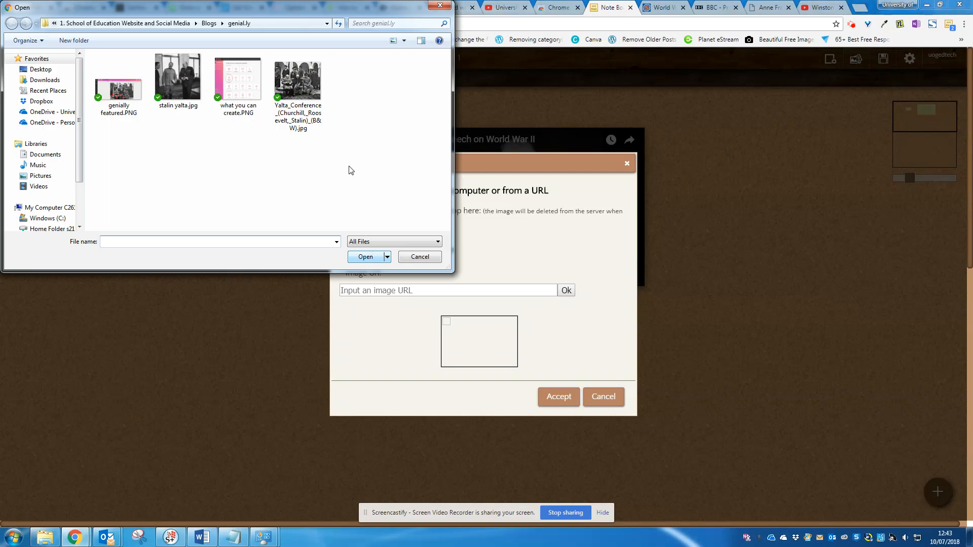
{"action": "left_click", "coordinate": [278, 89]}
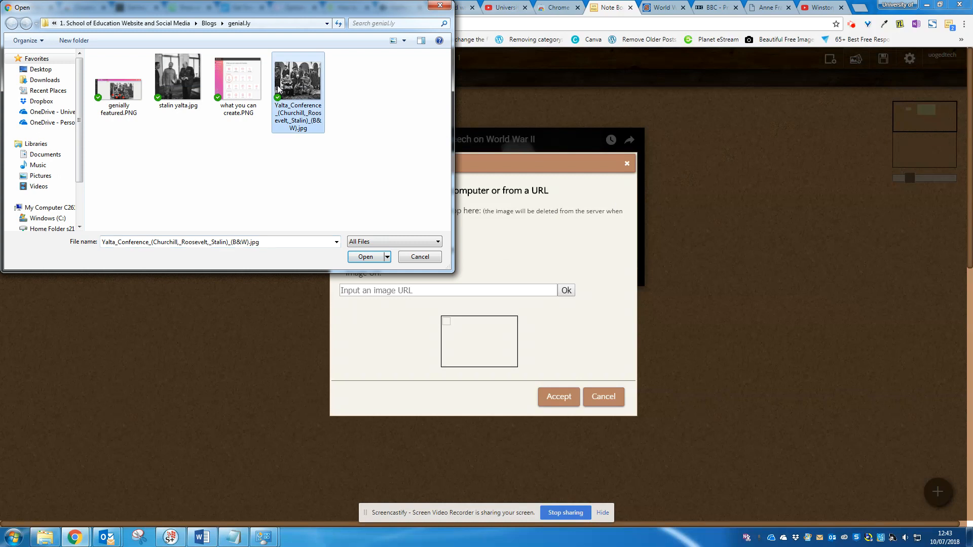
{"action": "left_click", "coordinate": [366, 257]}
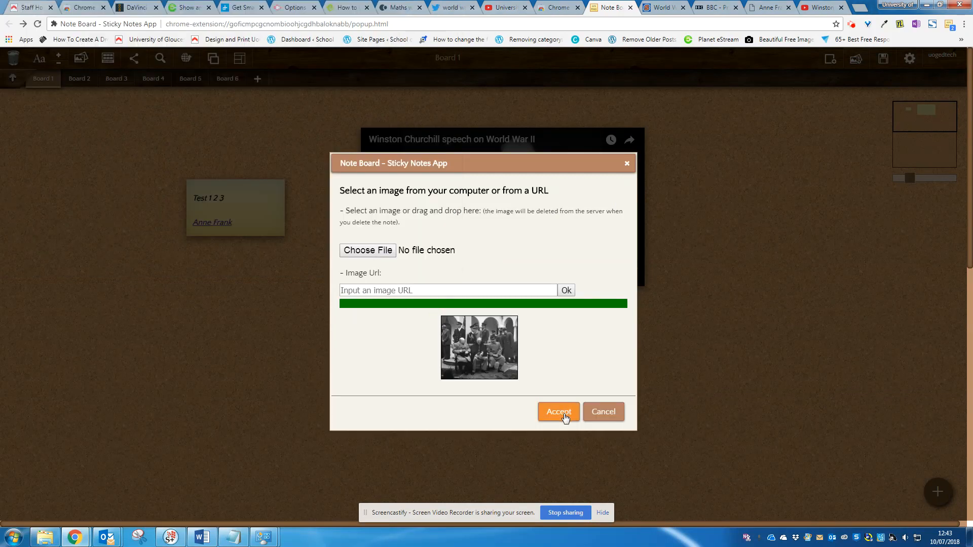
{"action": "left_click", "coordinate": [564, 403]}
{"action": "left_click_drag", "start_coordinate": [207, 246], "coordinate": [759, 215]}
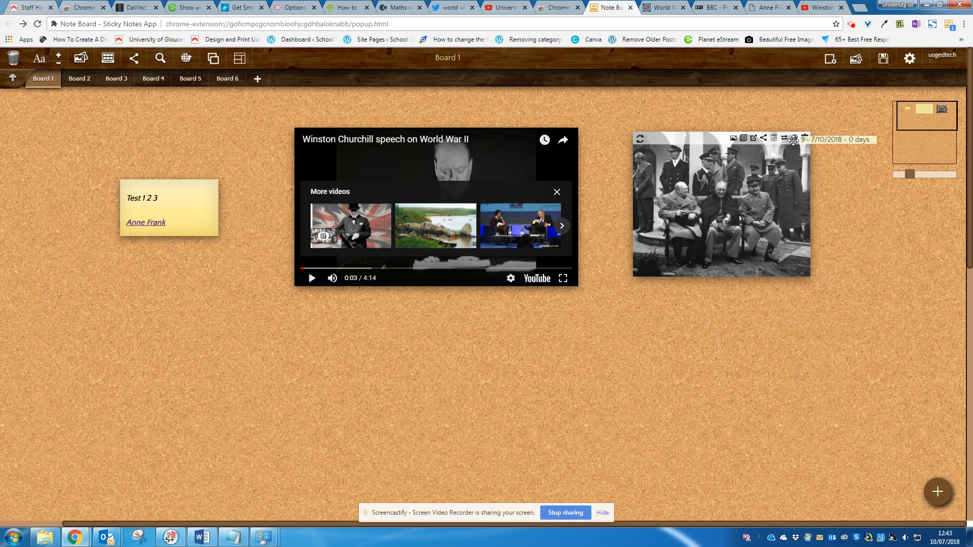
- Add the caption "Yalta Conference meeting" beneath the photo in the image note and accept the note
{"action": "left_click", "coordinate": [795, 144]}
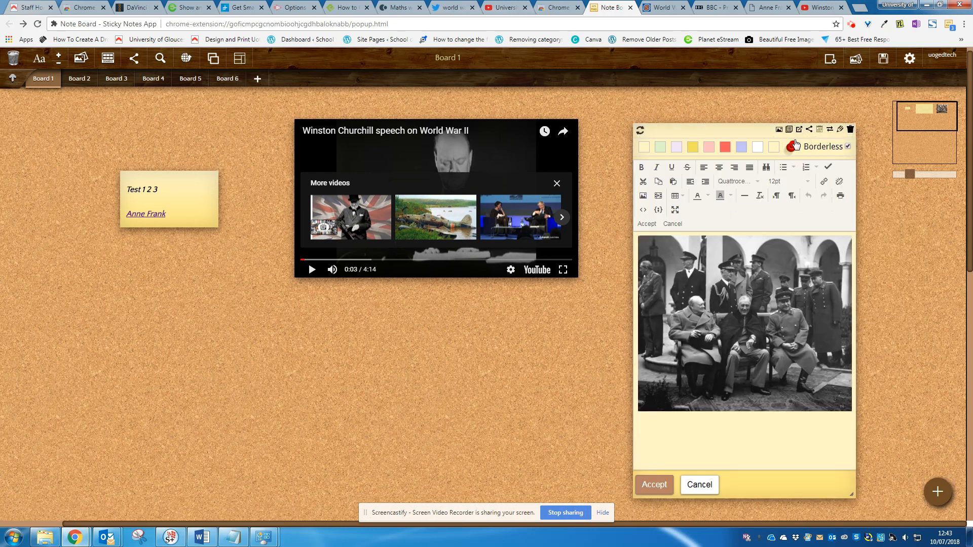
{"action": "left_click", "coordinate": [852, 422]}
{"action": "type", "text": "Y"}
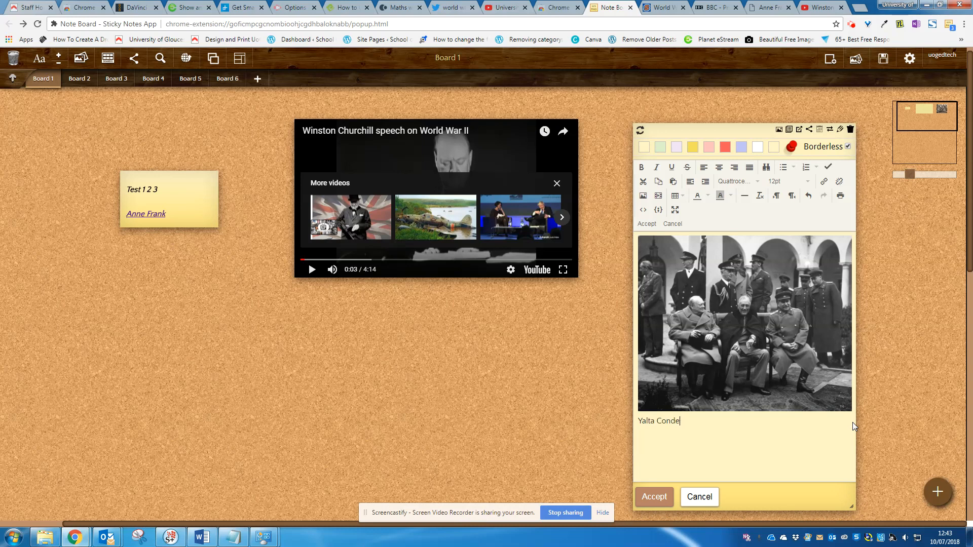
{"action": "type", "text": "alta Conference meeting"}
{"action": "scroll", "coordinate": [930, 283], "scroll_direction": "down", "scroll_amount": 1}
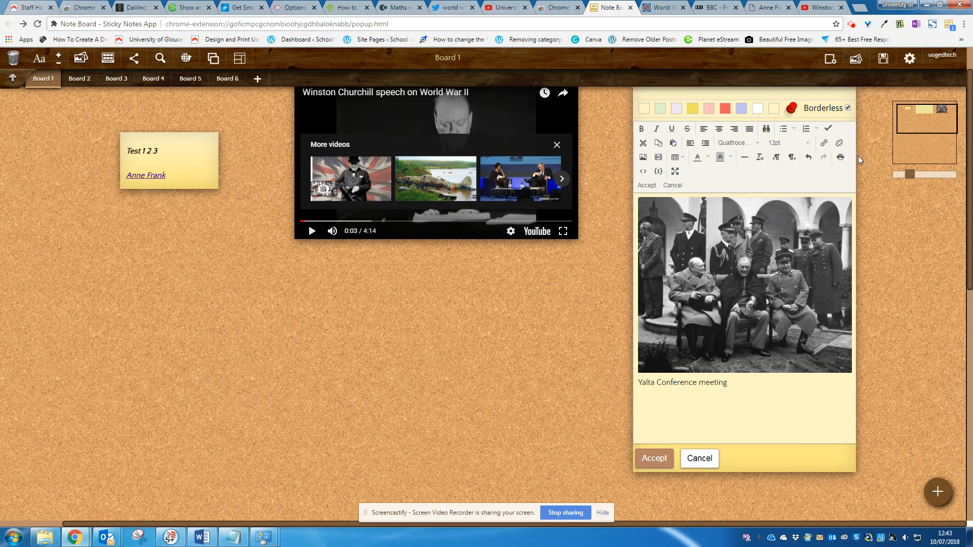
{"action": "scroll", "coordinate": [930, 283], "scroll_direction": "up", "scroll_amount": 1}
{"action": "left_click", "coordinate": [654, 505]}
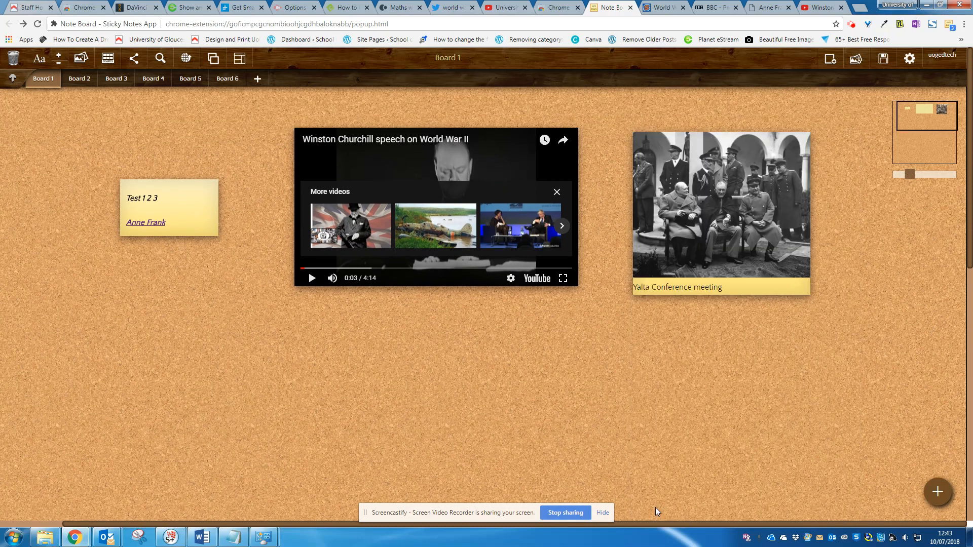
- Start a note reading "Test" below the existing notes and try lilac and pink backgrounds and the custom colour picker
{"action": "double_click", "coordinate": [227, 326]}
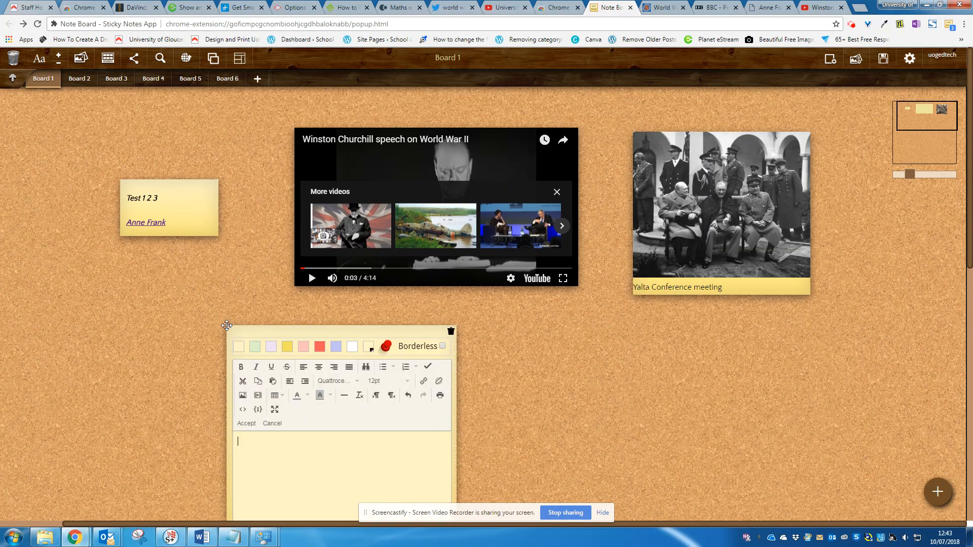
{"action": "type", "text": "Te"}
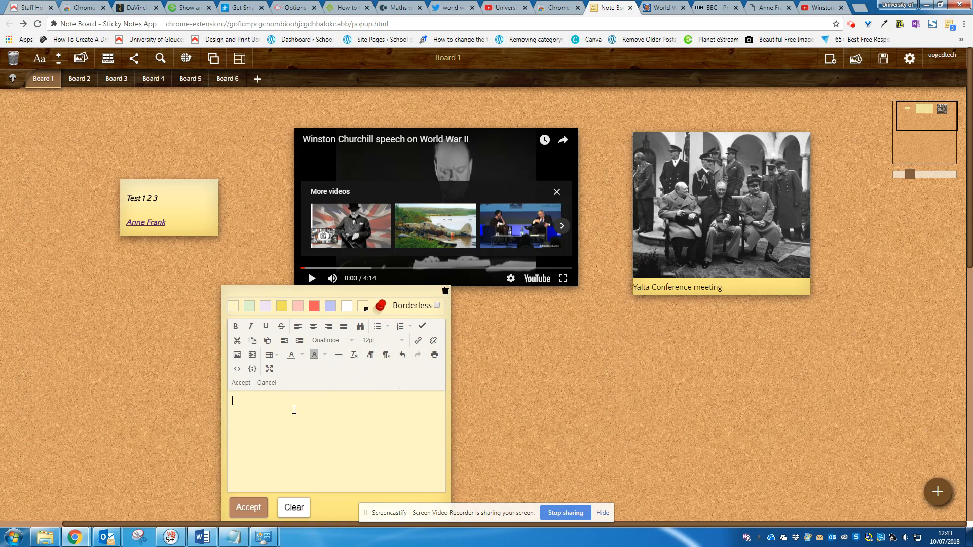
{"action": "type", "text": "st"}
{"action": "left_click", "coordinate": [265, 307]}
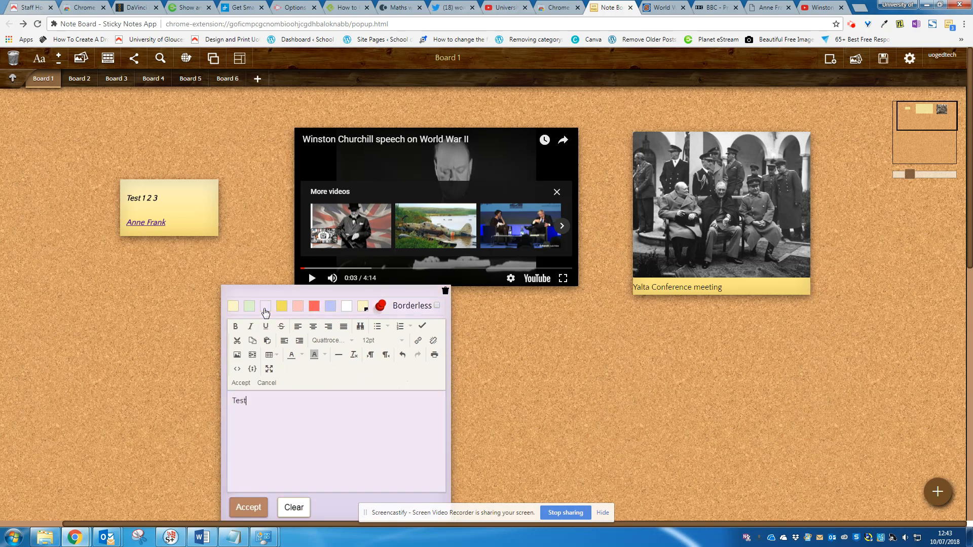
{"action": "left_click", "coordinate": [282, 307]}
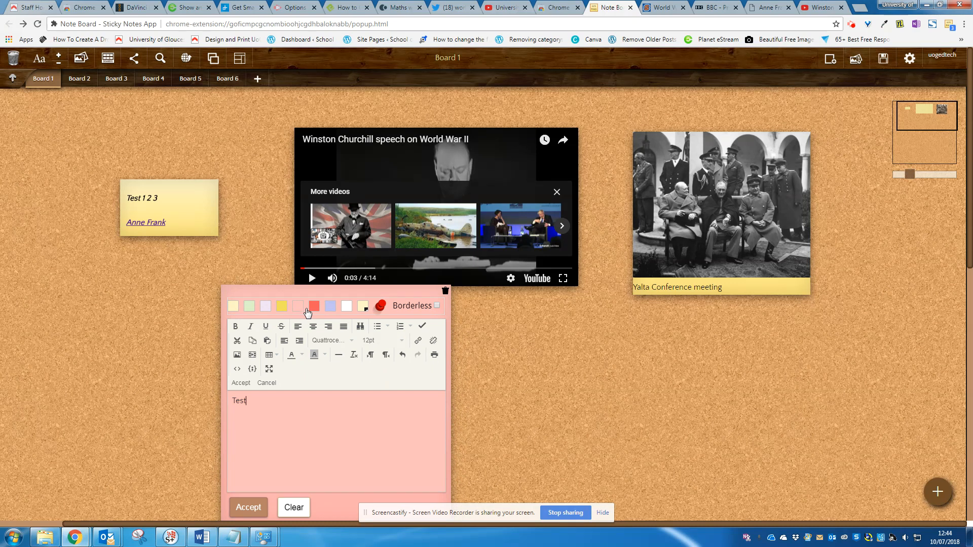
{"action": "left_click", "coordinate": [365, 308]}
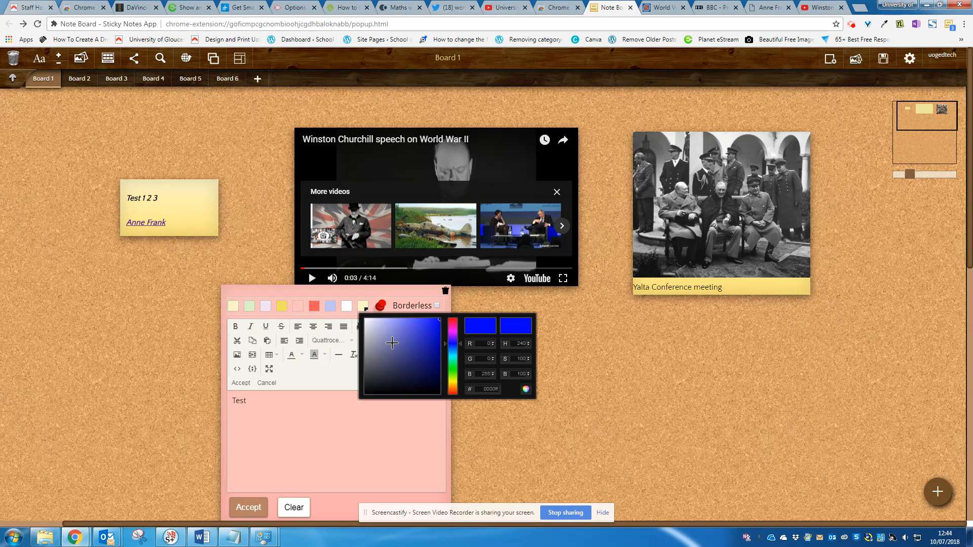
- Try an angled pushpin on the "Test" note, look over the pin colours and leave the note without accepting it
{"action": "left_click", "coordinate": [380, 305]}
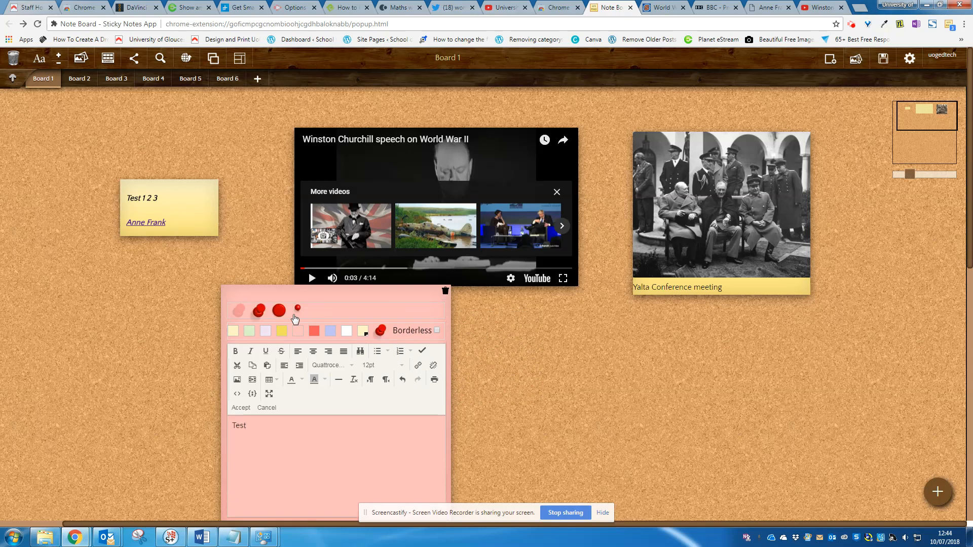
{"action": "left_click", "coordinate": [259, 310]}
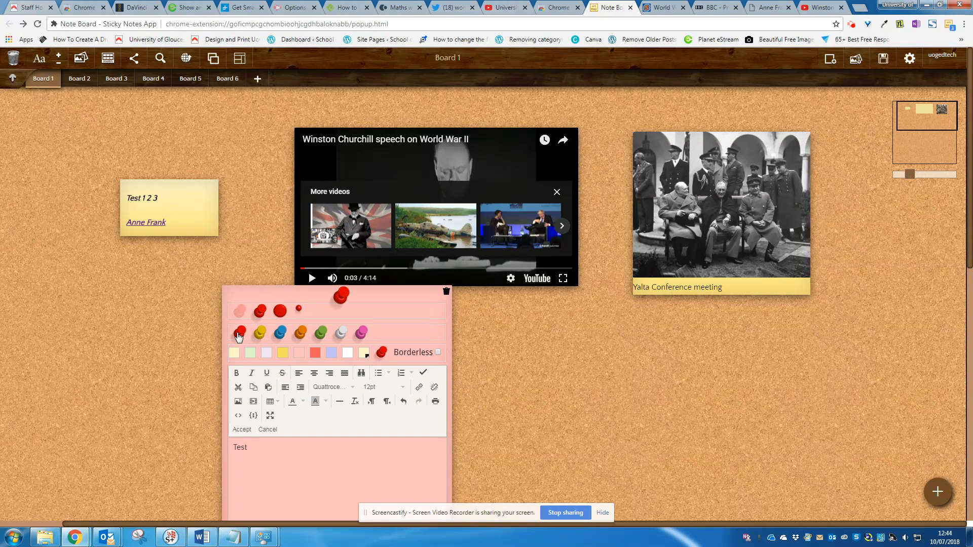
{"action": "left_click", "coordinate": [552, 394]}
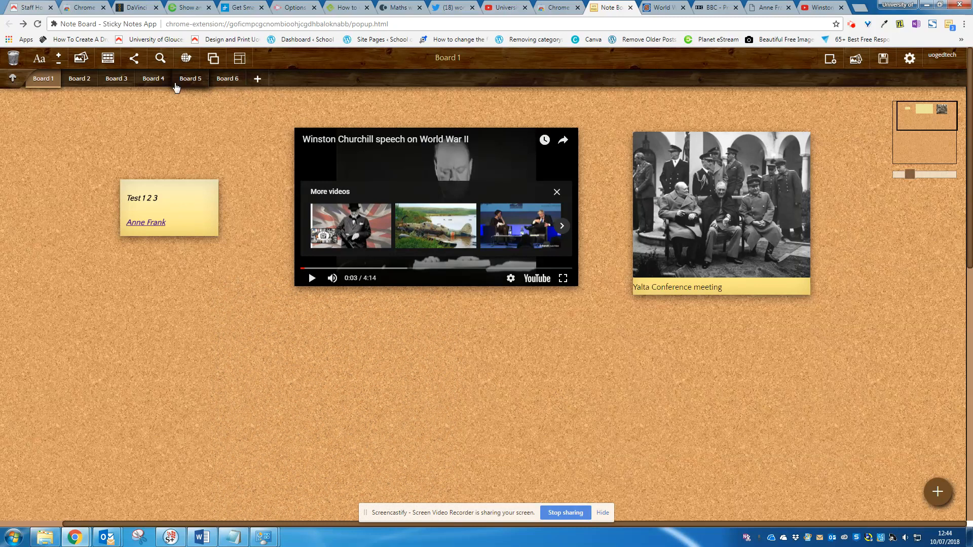
- Examine the invitation and read-only options for sharing Board 1 and close them without sending an invitation
{"action": "mouse_move", "coordinate": [80, 86]}
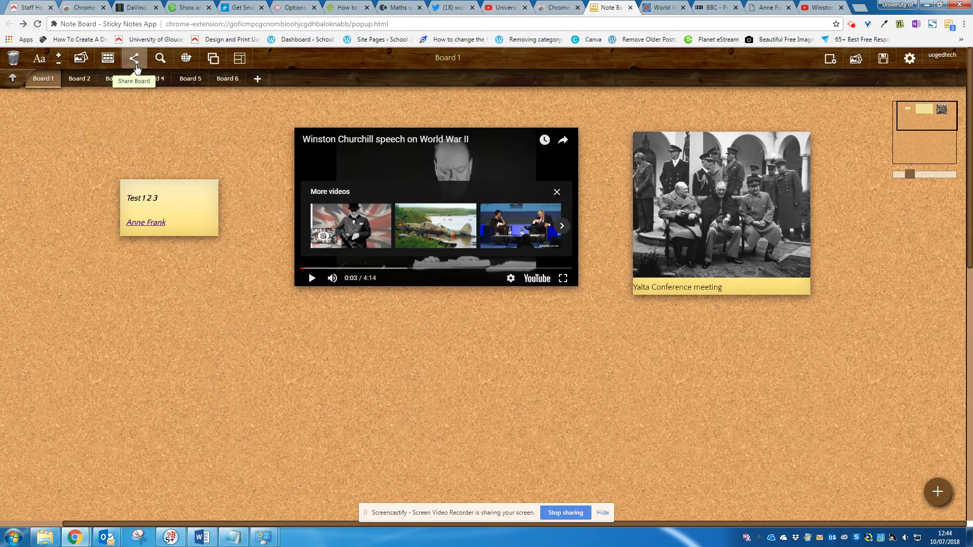
{"action": "left_click", "coordinate": [135, 60]}
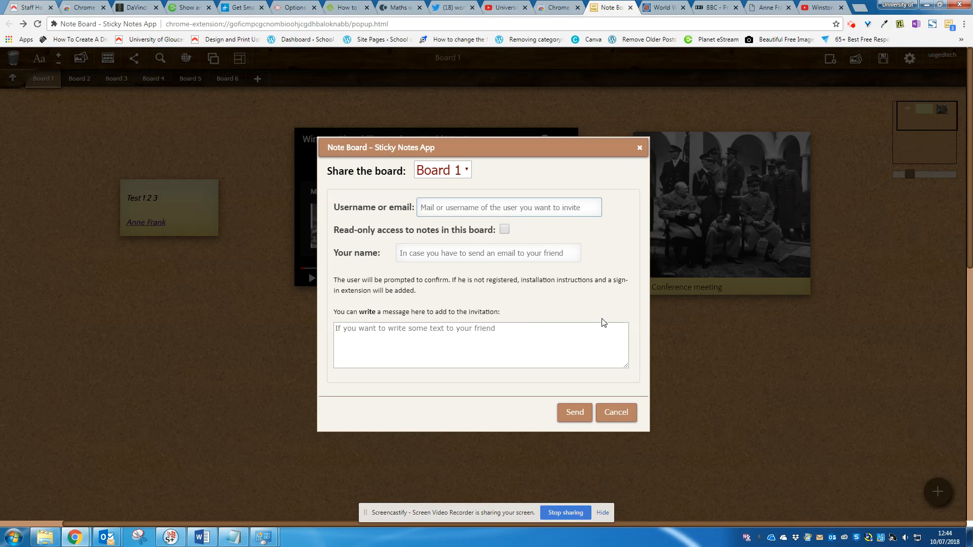
{"action": "left_click", "coordinate": [616, 412]}
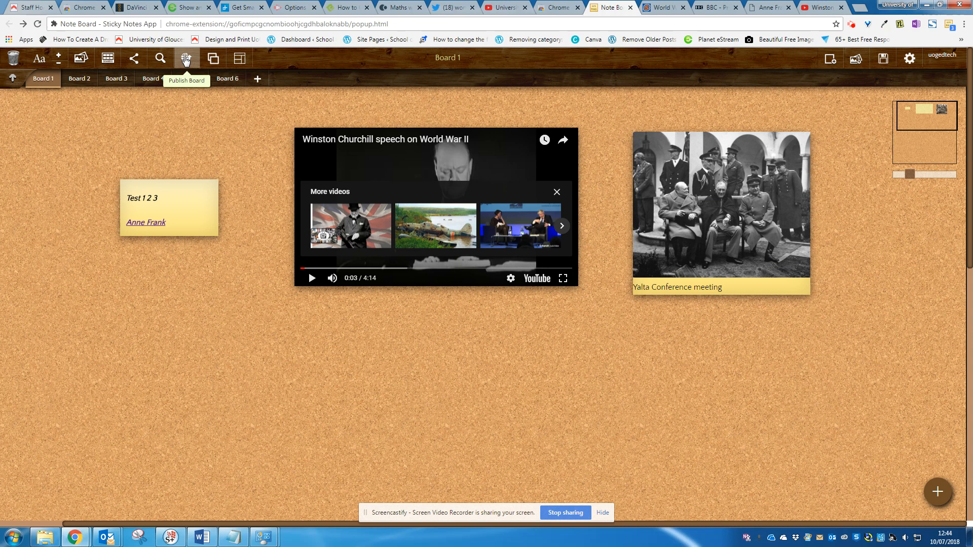
- Copy the public web address offered for Board 1 and publish the board
{"action": "left_click", "coordinate": [186, 59]}
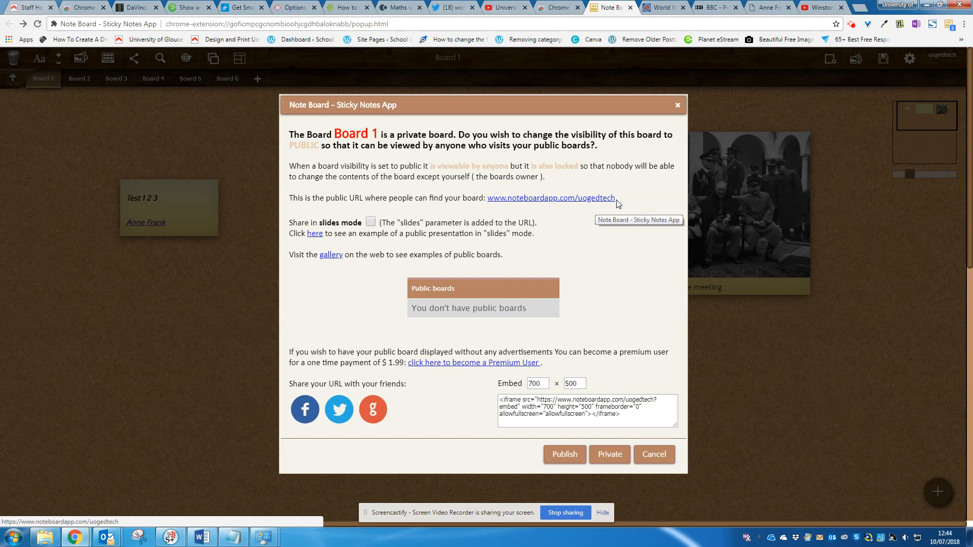
{"action": "left_click_drag", "start_coordinate": [615, 199], "coordinate": [490, 202]}
{"action": "key", "text": "ctrl+c"}
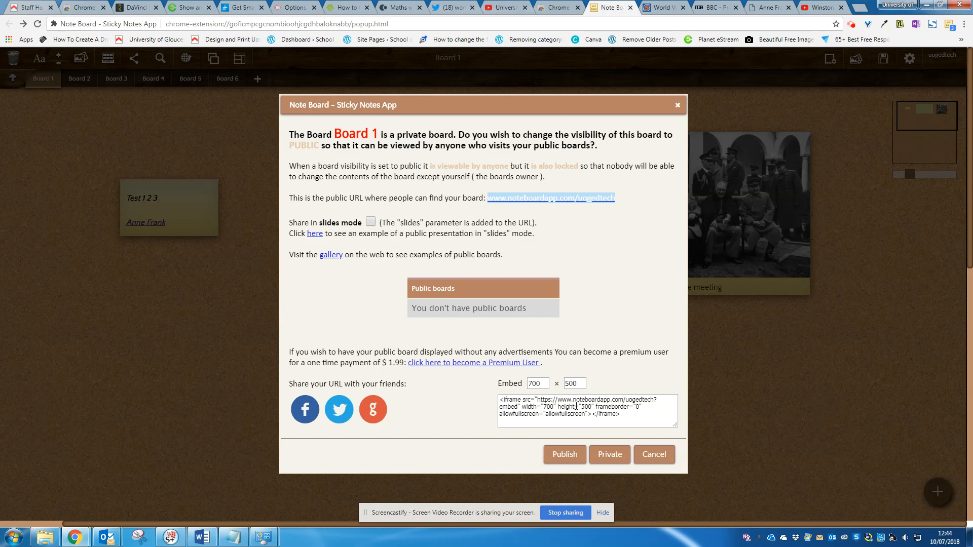
{"action": "left_click", "coordinate": [573, 457]}
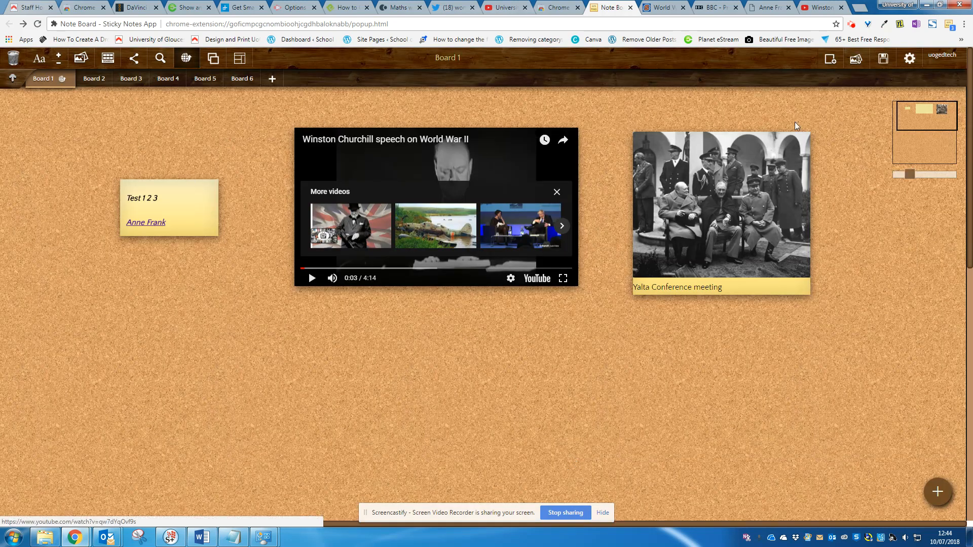
- View the published board at the copied address in a new browser tab and return to Note Board
{"action": "left_click", "coordinate": [861, 7]}
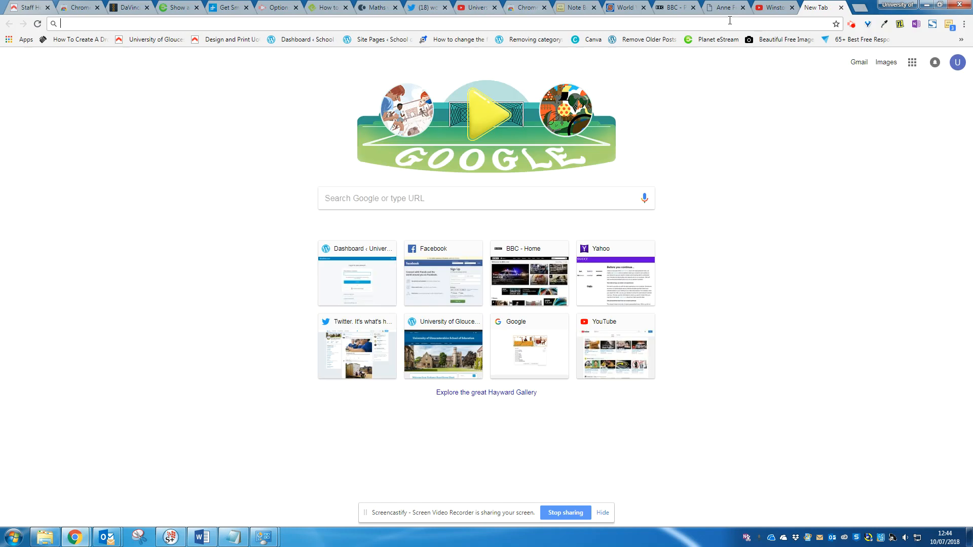
{"action": "key", "text": "ctrl+v"}
{"action": "key", "text": "Return"}
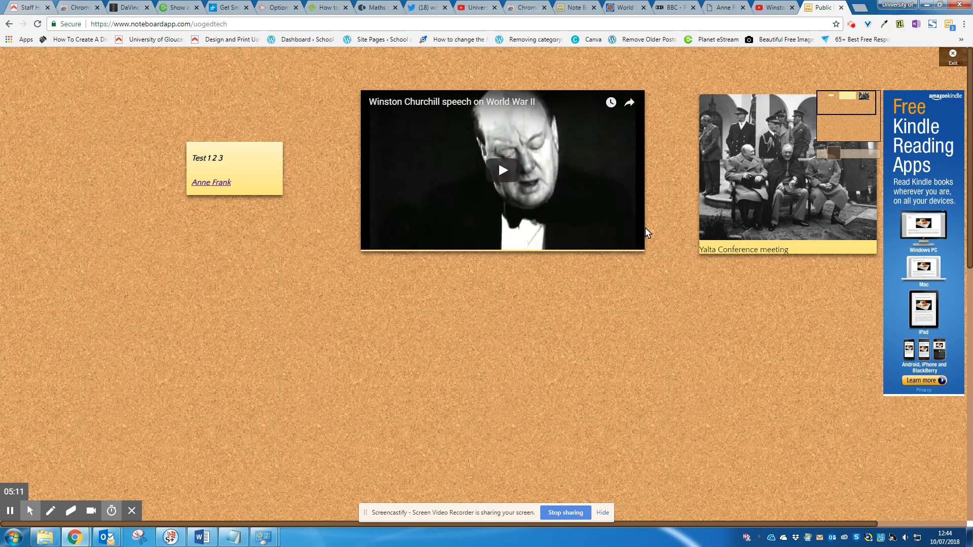
{"action": "left_click", "coordinate": [568, 7]}
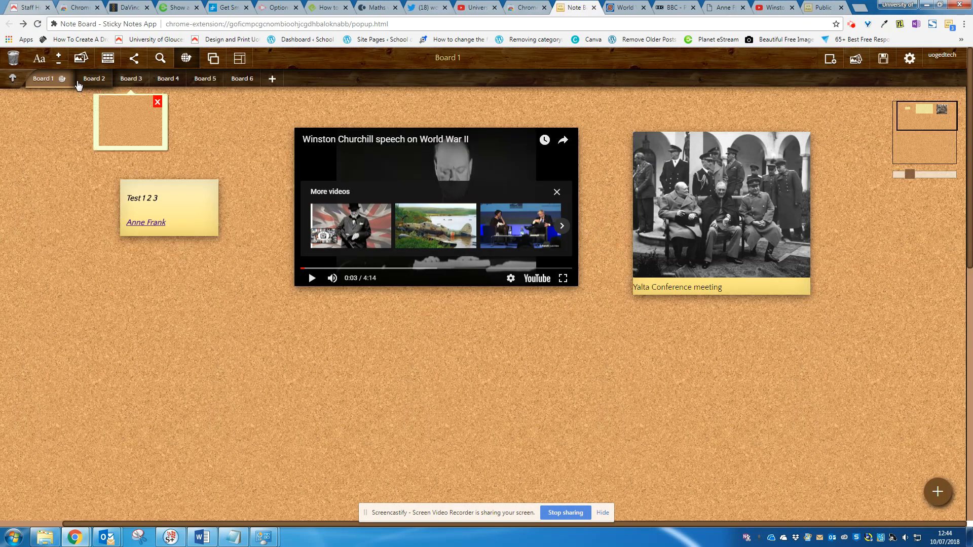
- Look over the default font choices and increase the text size of the notes on Board 1
{"action": "mouse_move", "coordinate": [59, 82]}
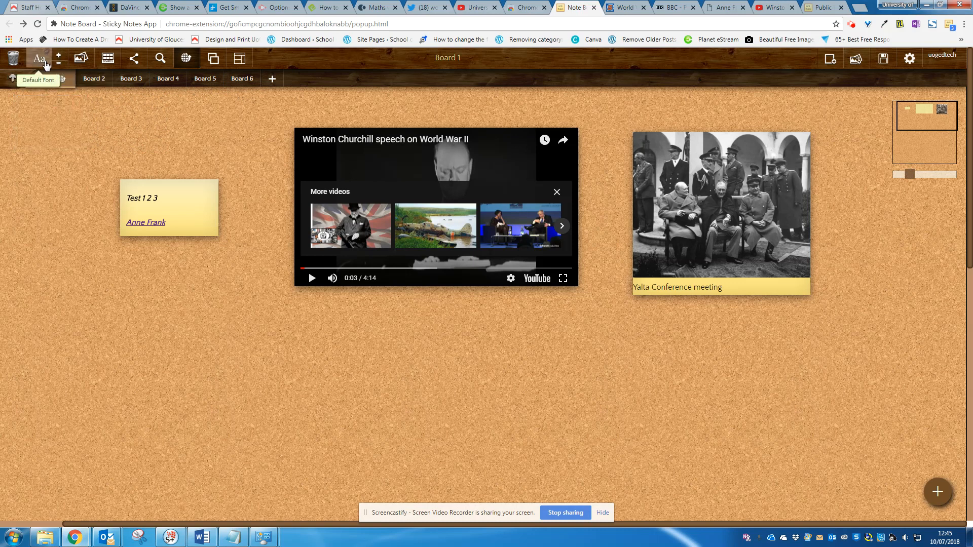
{"action": "left_click", "coordinate": [46, 63]}
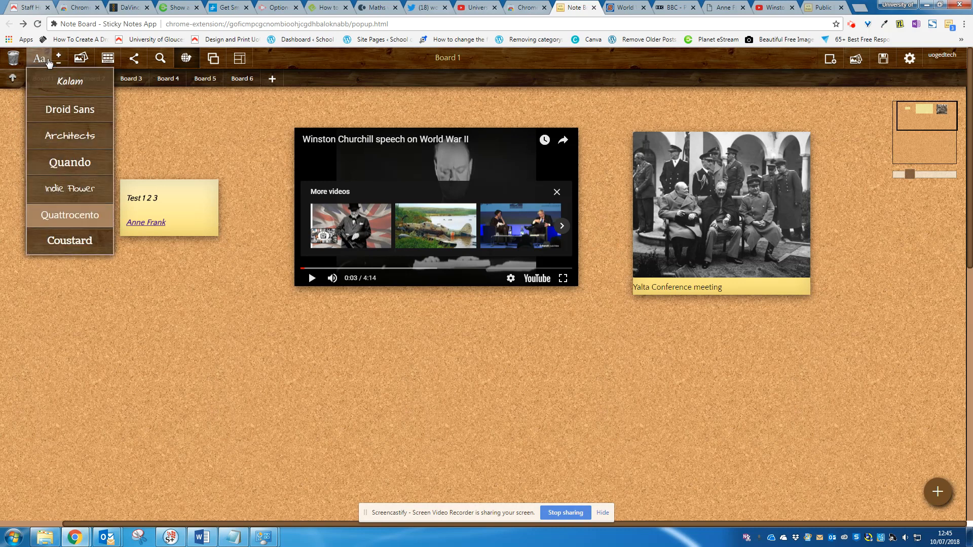
{"action": "left_click", "coordinate": [58, 56]}
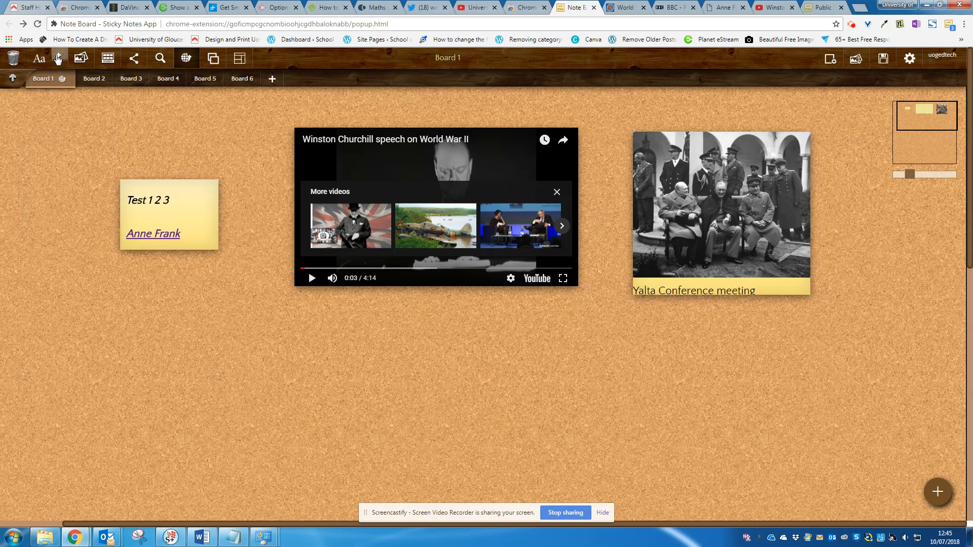
- Reduce the text size of the notes on Board 1 by one step
{"action": "left_click", "coordinate": [59, 64]}
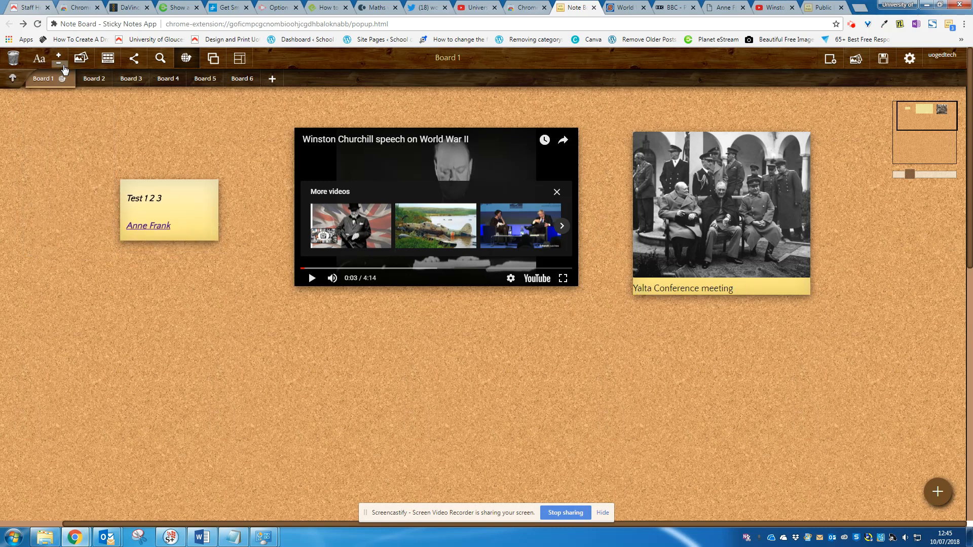
- Play Board 1 in presentation mode with its introduction set not to show again, browse the notes forward and back, and return to the board
{"action": "left_click", "coordinate": [206, 64]}
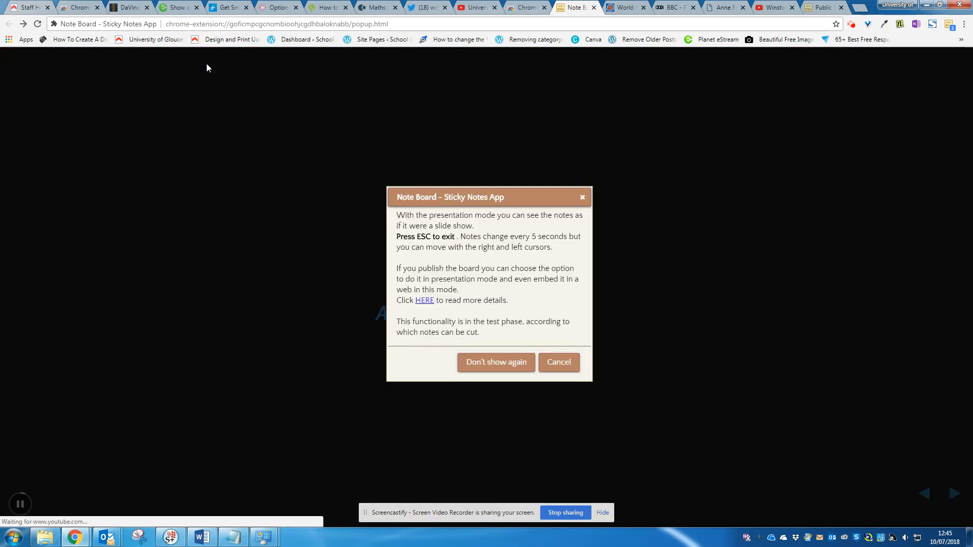
{"action": "left_click", "coordinate": [515, 363]}
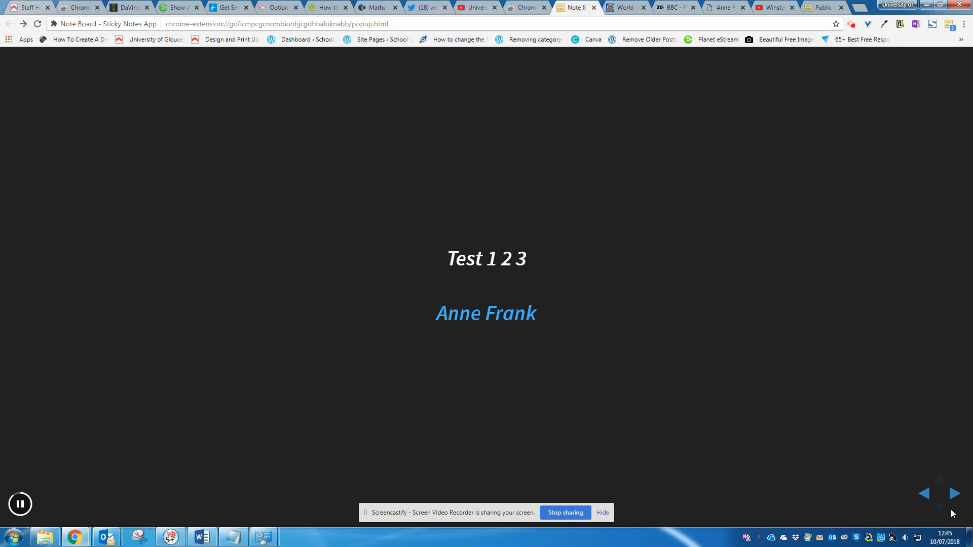
{"action": "left_click", "coordinate": [953, 494]}
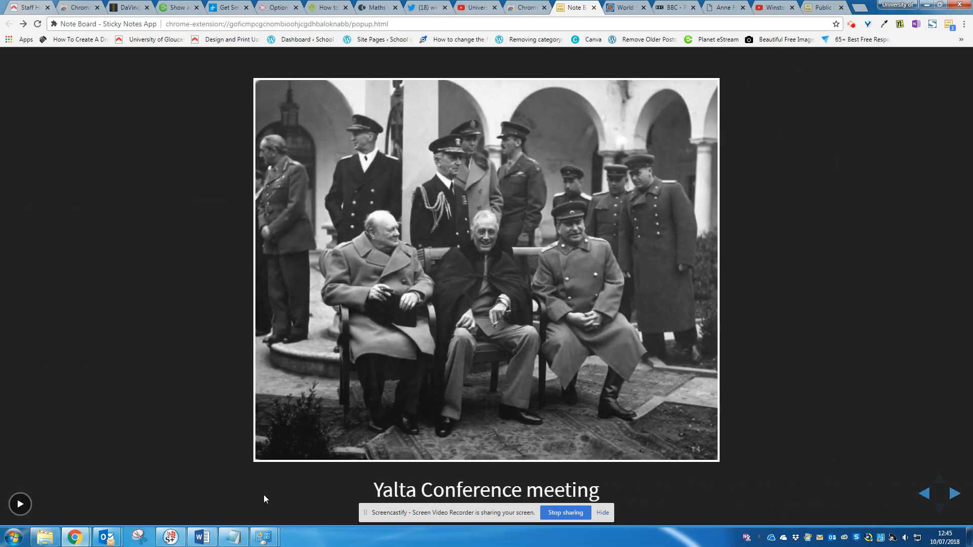
{"action": "left_click", "coordinate": [924, 493]}
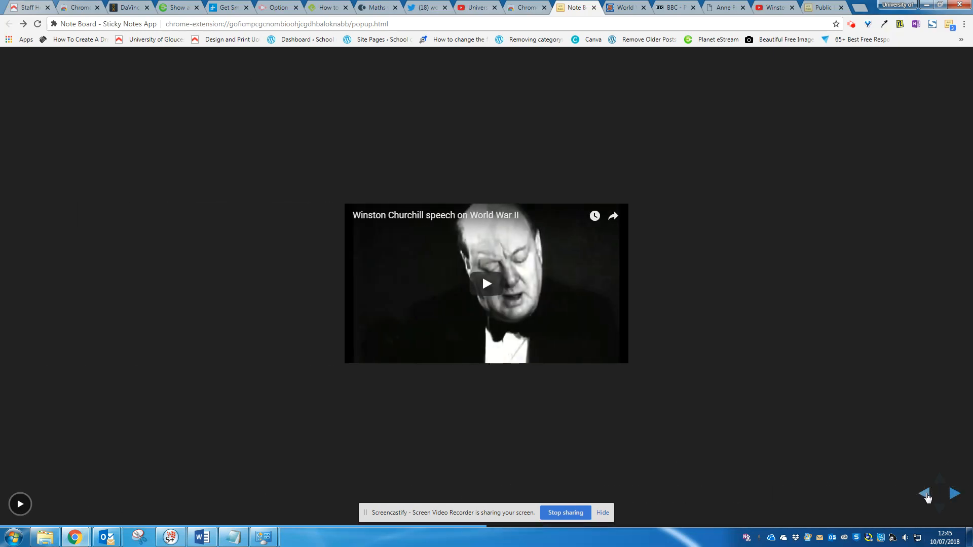
{"action": "left_click", "coordinate": [956, 494]}
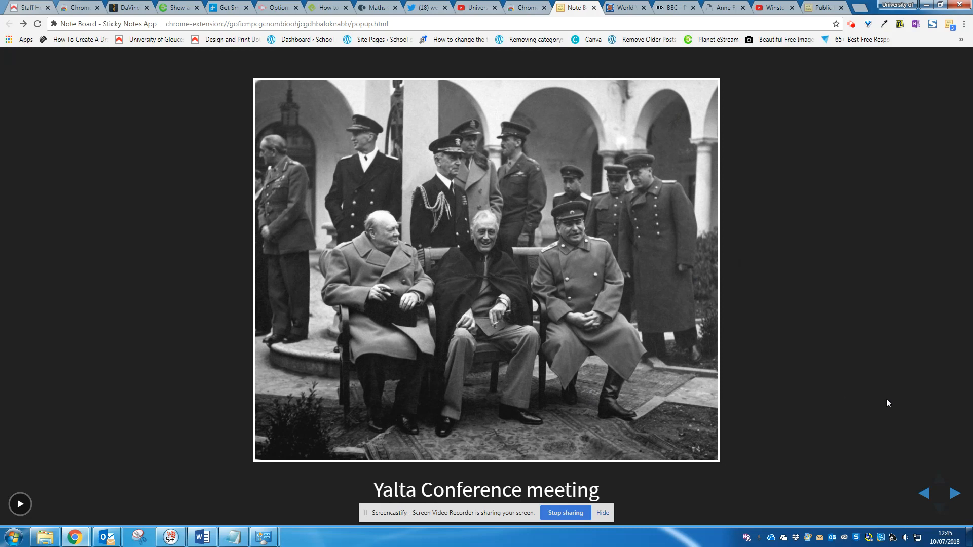
{"action": "key", "text": "Escape"}
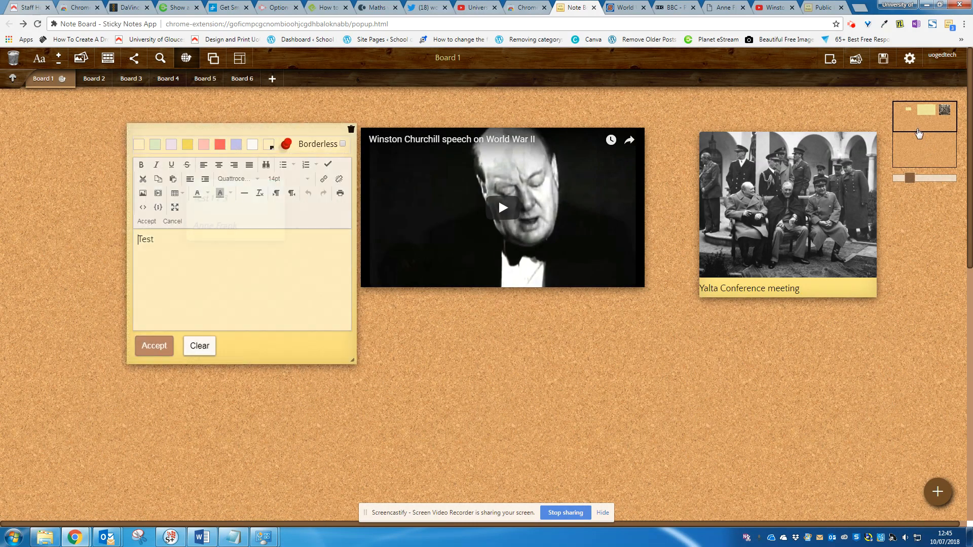
{"action": "mouse_move", "coordinate": [917, 132]}
{"action": "left_mouse_down"}
{"action": "mouse_move", "coordinate": [921, 155]}
{"action": "mouse_move", "coordinate": [921, 135]}
{"action": "left_mouse_up"}
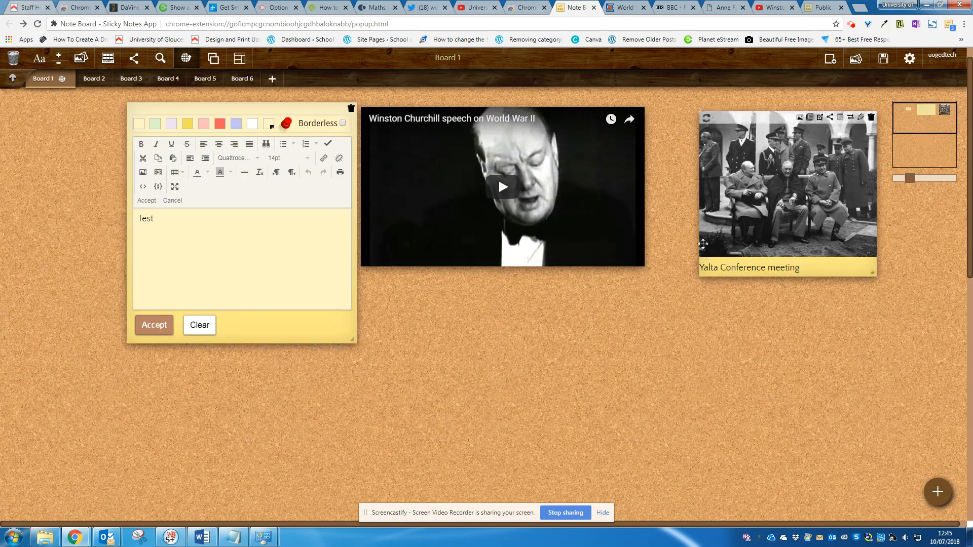